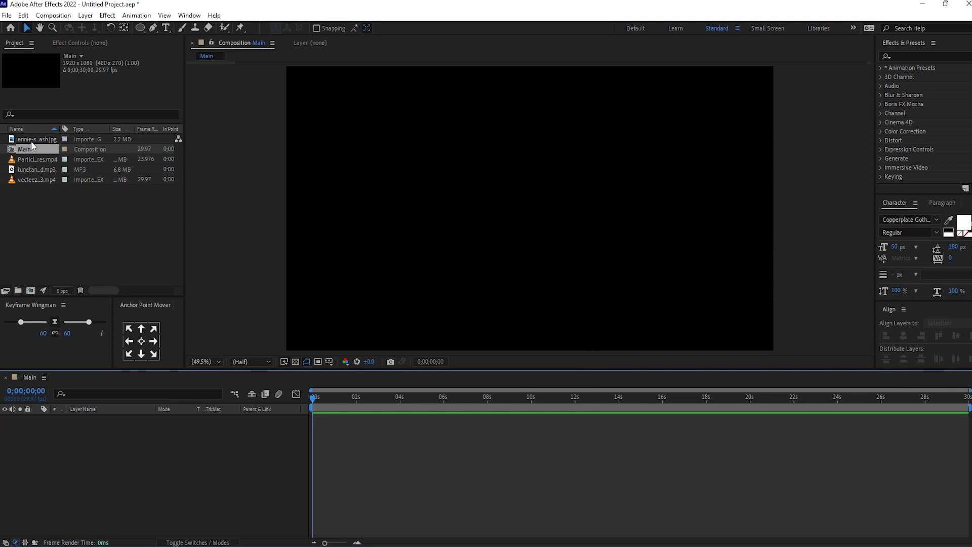
Add the wall texture JPG from the project files to the Main composition as a layer
left_click(32, 140)
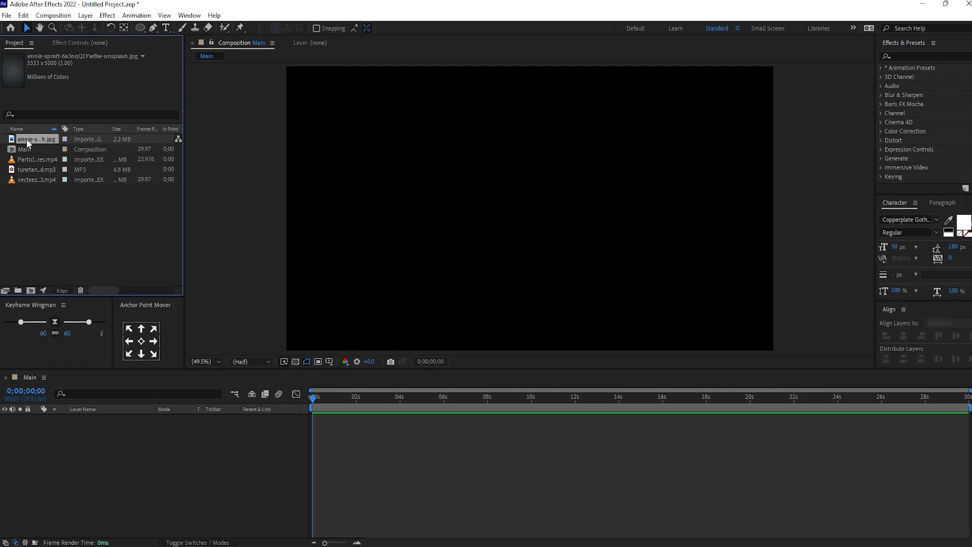
left_click_drag(66, 486, 71, 474)
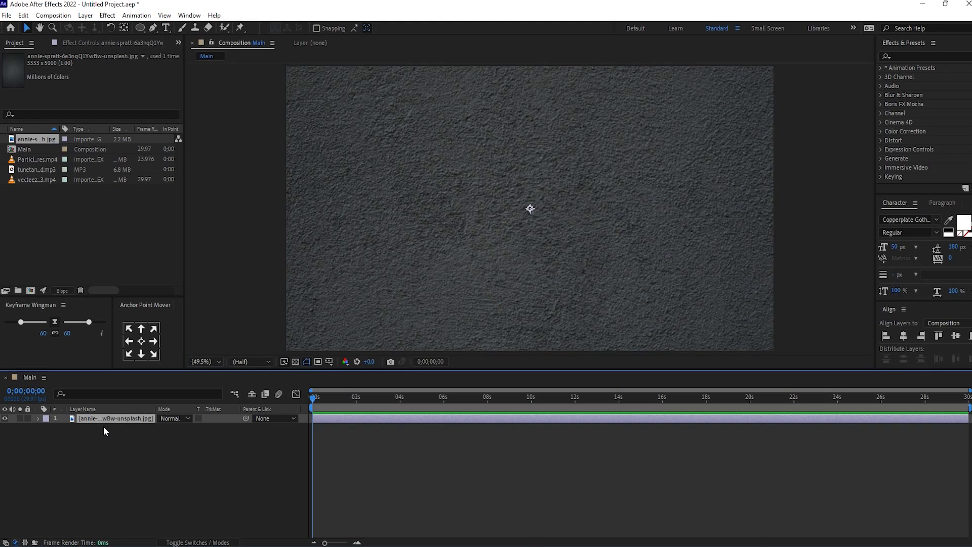
Create a text layer over the wall texture reading "techo world" on the first line and "cinematic" on the second
left_click(165, 28)
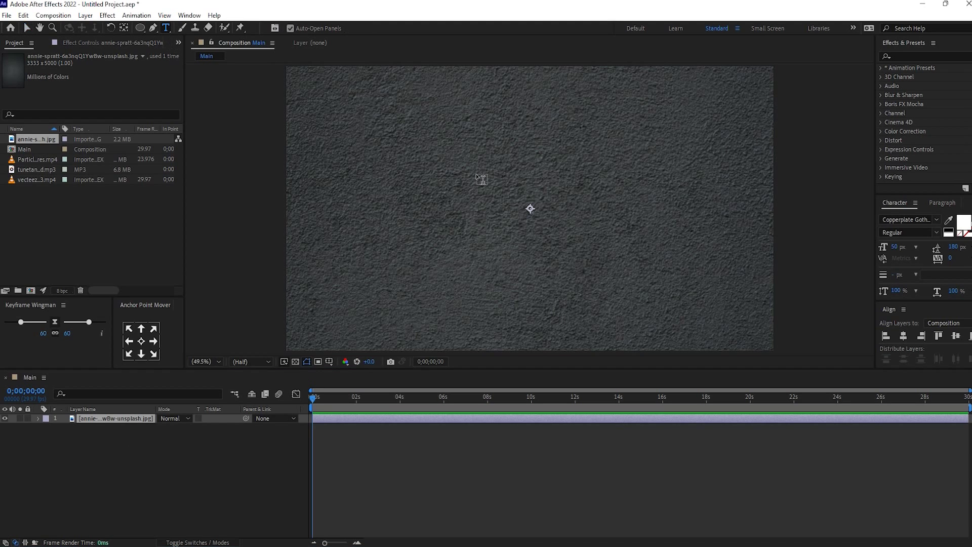
left_click(513, 184)
type("techo world")
key("Return")
type("cinematic")
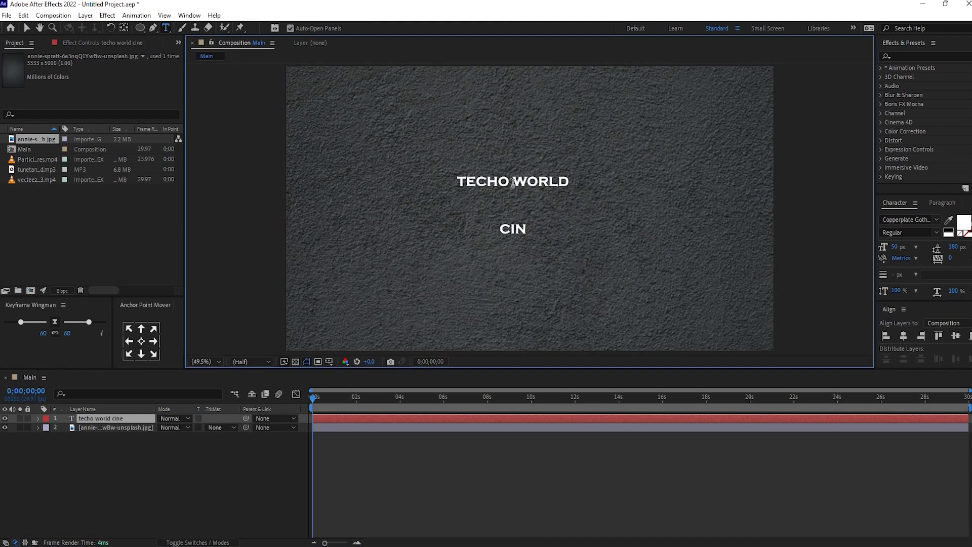
Set the font size of the word CINEMATIC in the title to 200 px
double_click(509, 227)
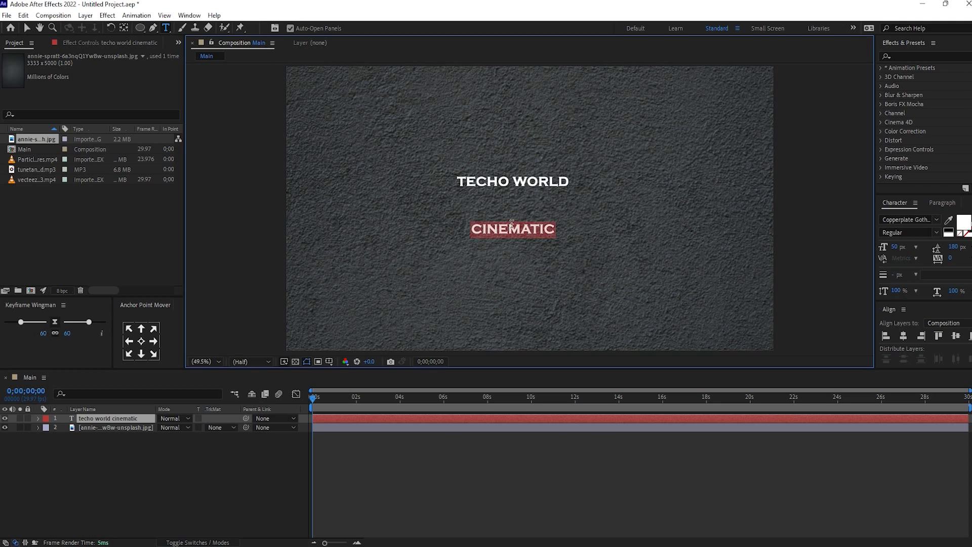
left_click(894, 246)
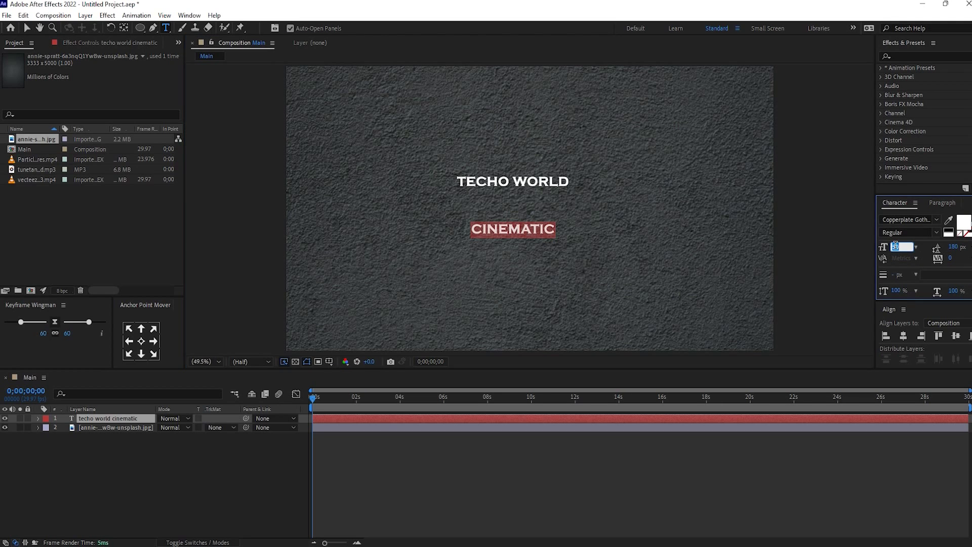
type("200")
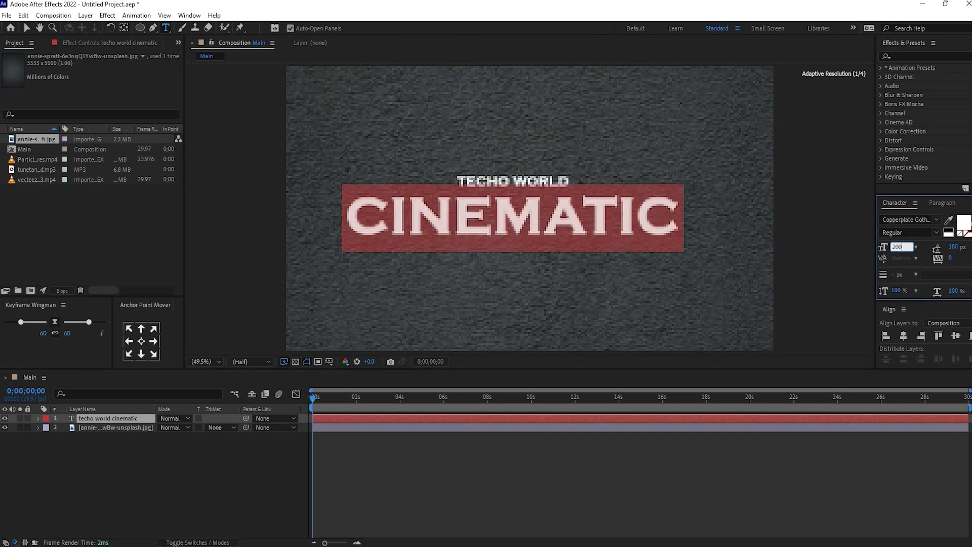
key("Return")
key("ctrl+shift+a")
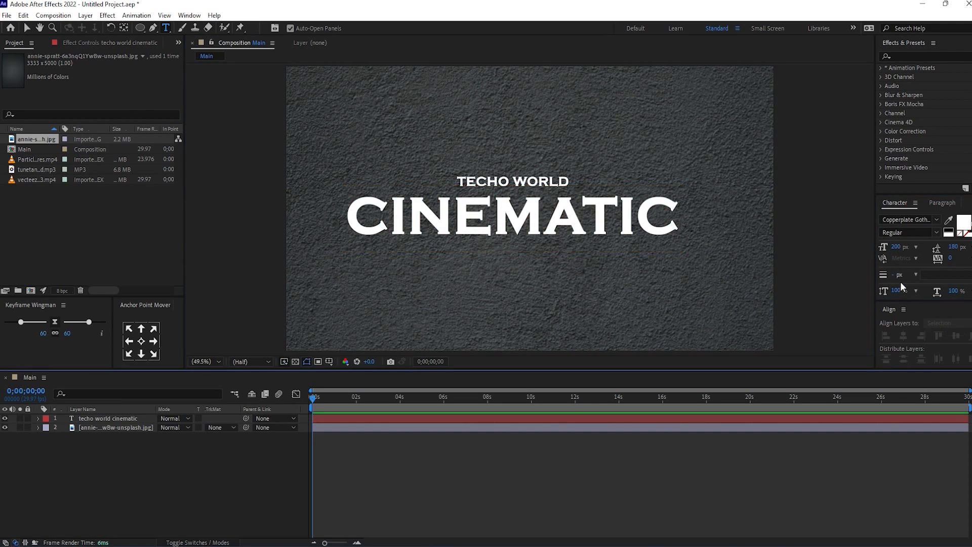
Center the title's anchor point within its text and align the layer horizontally and vertically to the middle of the composition
left_click(580, 230)
left_click(903, 336)
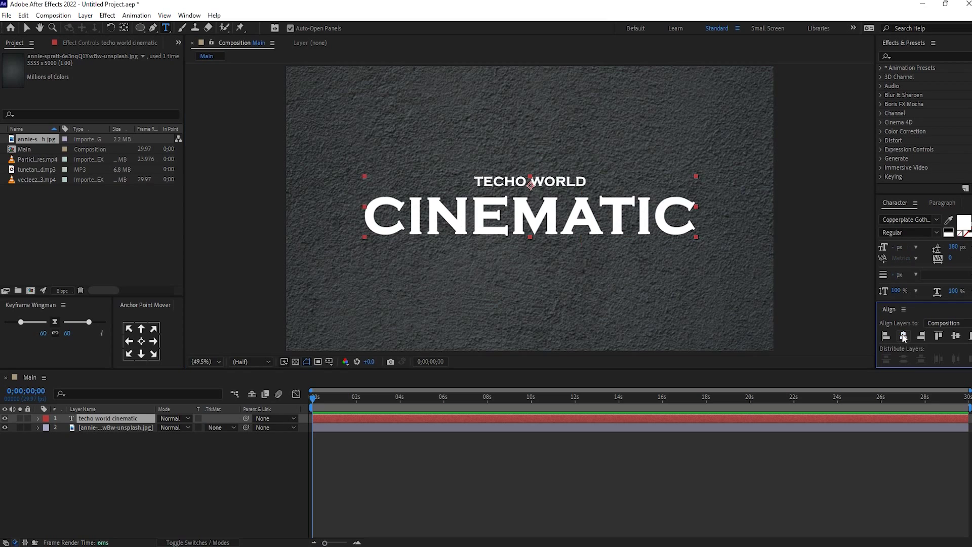
left_click(954, 336)
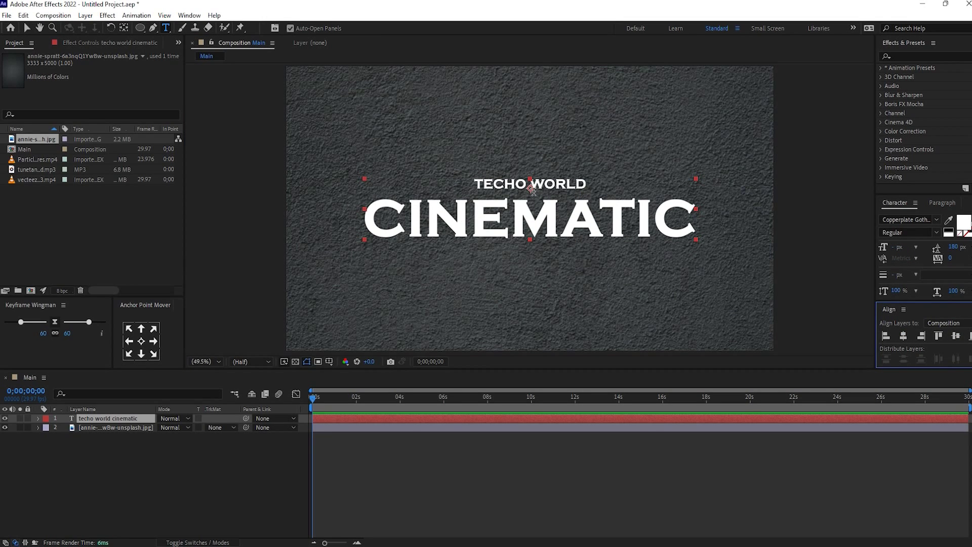
double_click(124, 29)
left_click(903, 336)
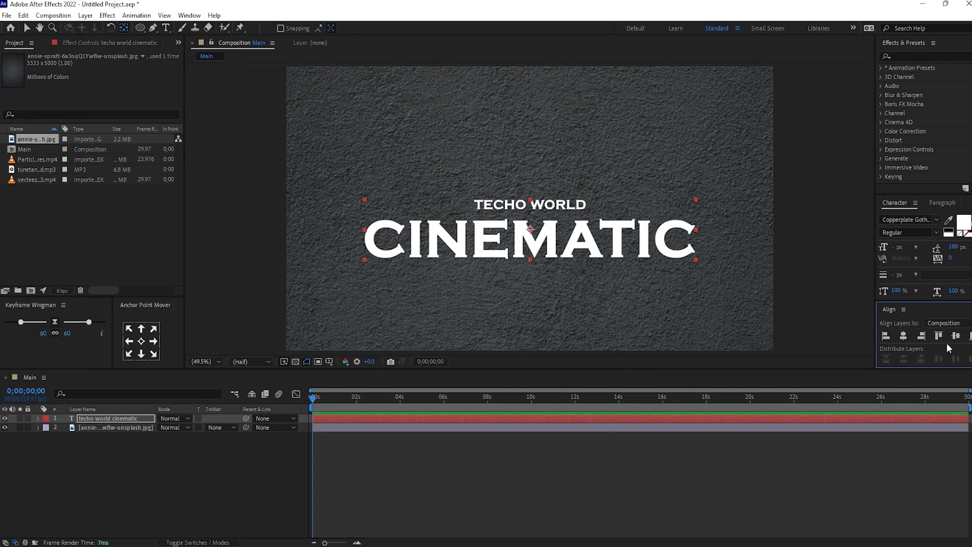
left_click(955, 337)
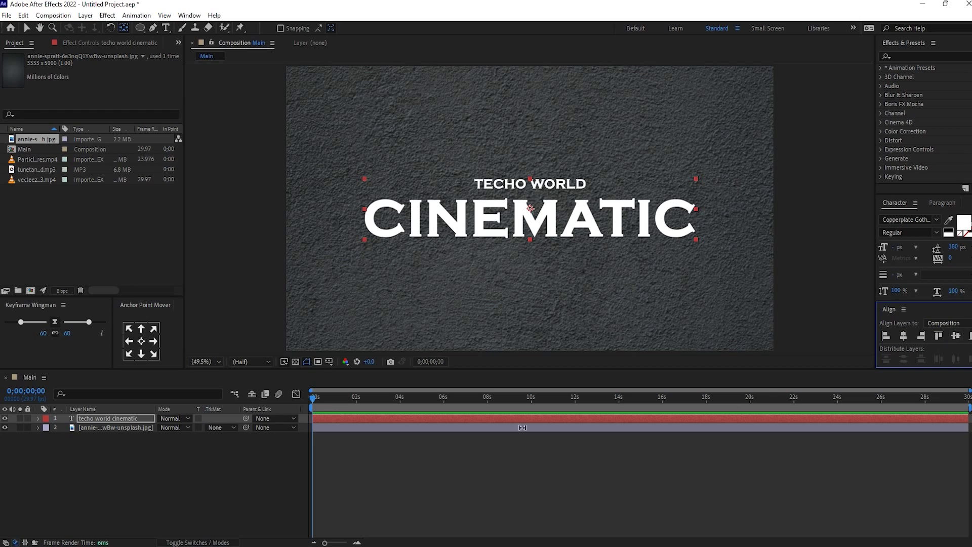
Add the Particles MP4 clip to the Main composition as the lowest layer, beneath the wall texture
left_click(91, 475)
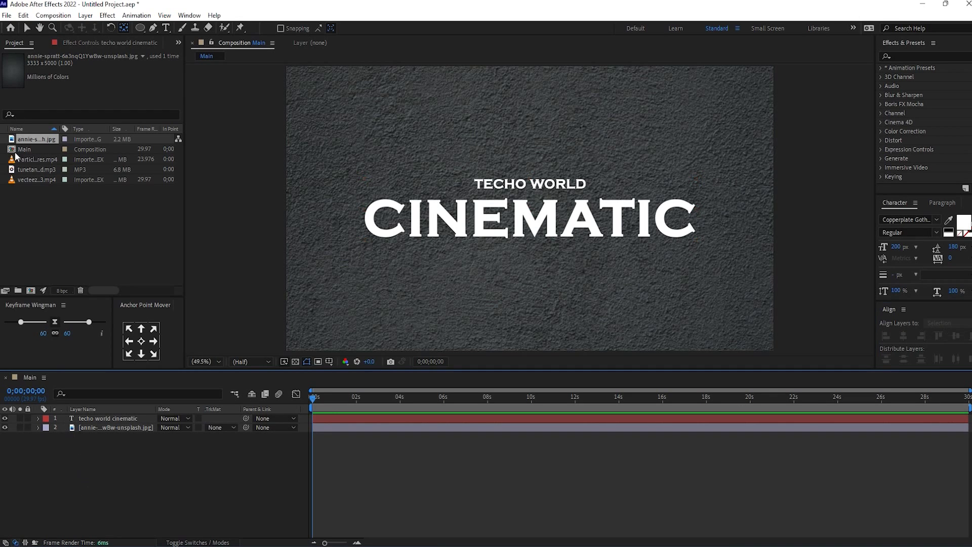
left_click_drag(15, 163, 66, 454)
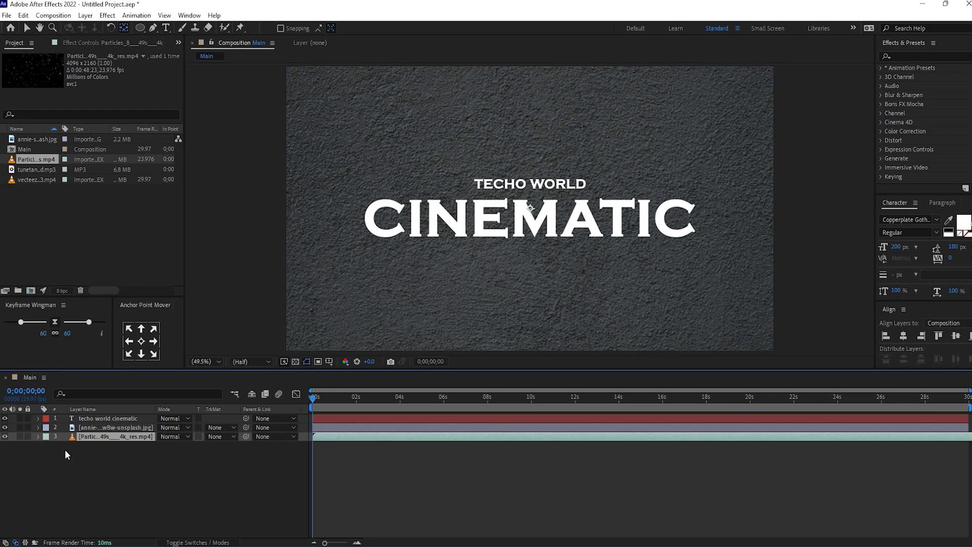
Draw a large elliptical mask on the wall texture layer, wider than the frame, and center it in the composition
left_click(108, 429)
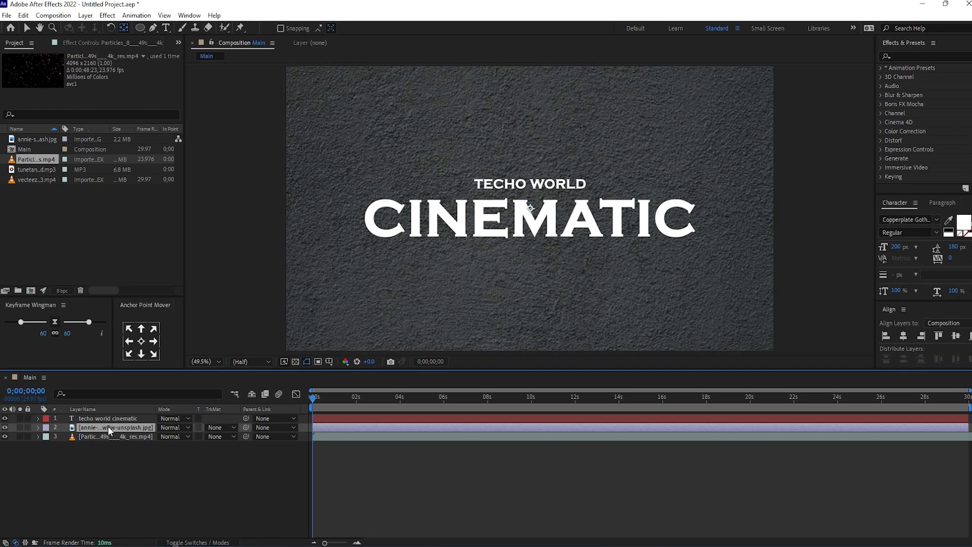
left_click(141, 28)
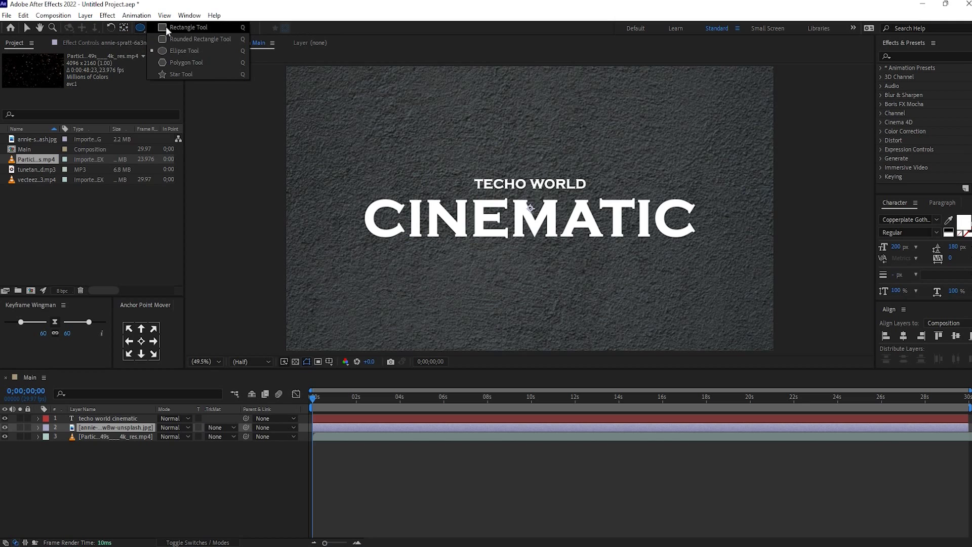
left_click(184, 51)
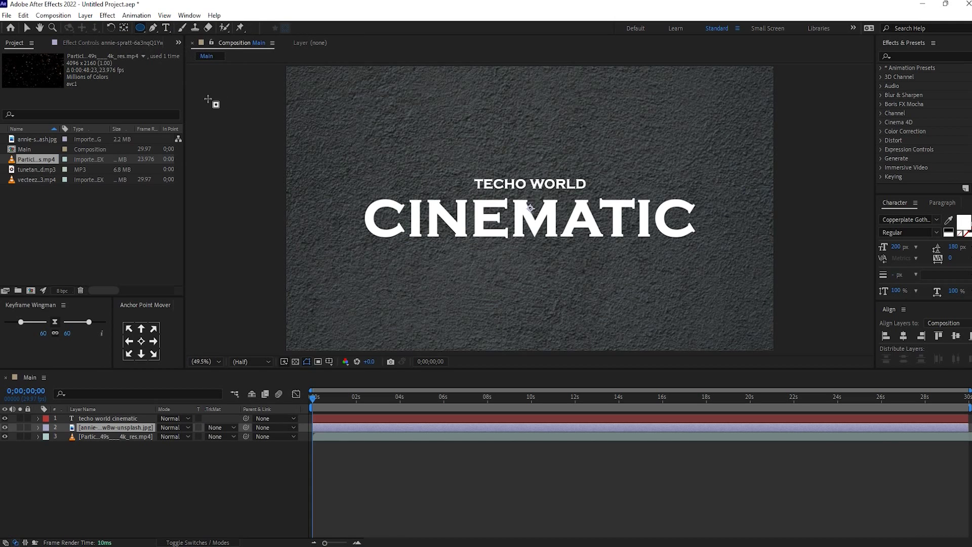
left_click_drag(199, 88, 866, 444)
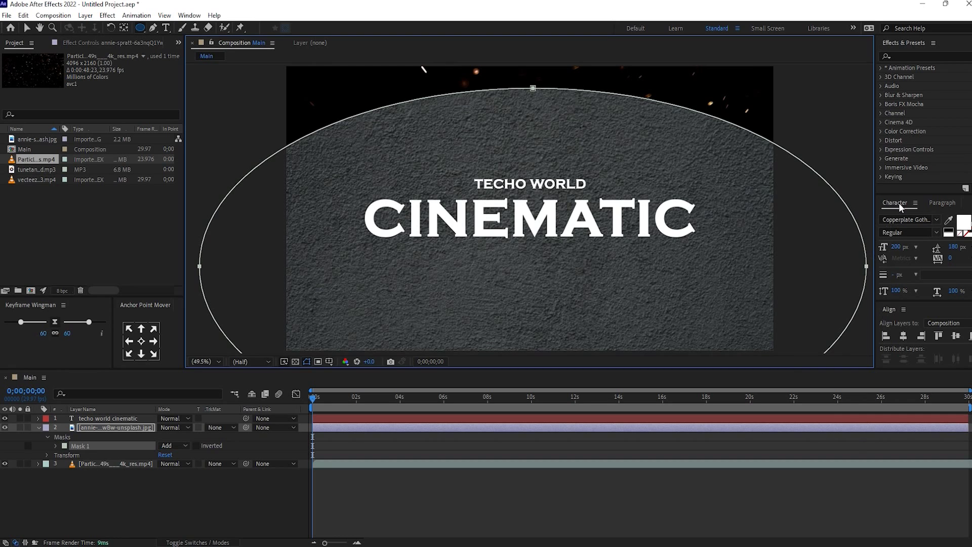
left_click(902, 337)
left_click(956, 336)
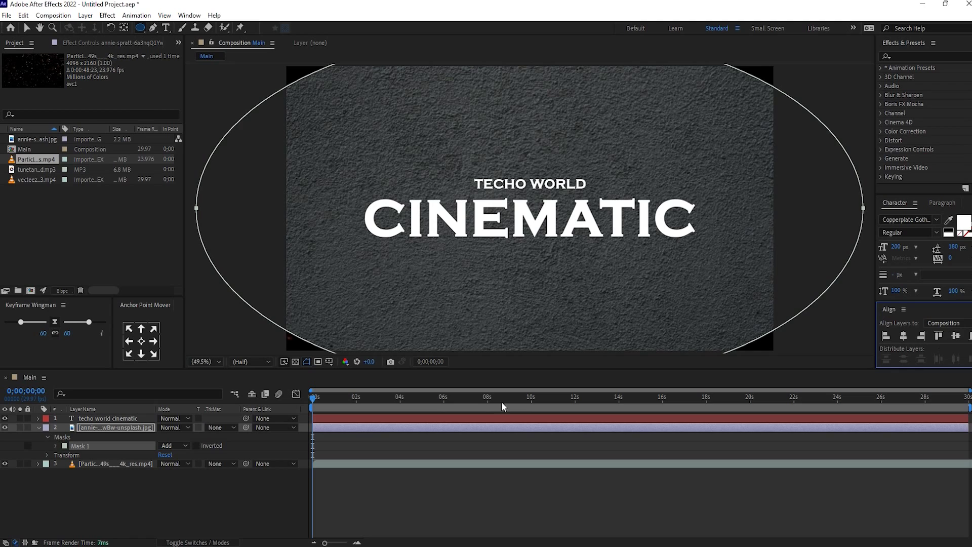
left_click(203, 481)
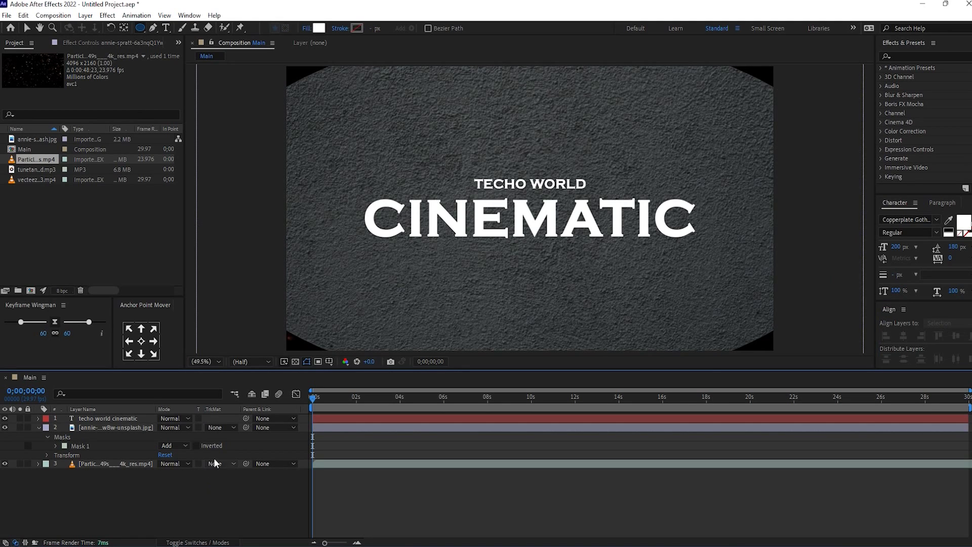
Set the mask feather of the wall texture's elliptical mask to about 1350 pixels and collapse the layer's properties
left_click(57, 446)
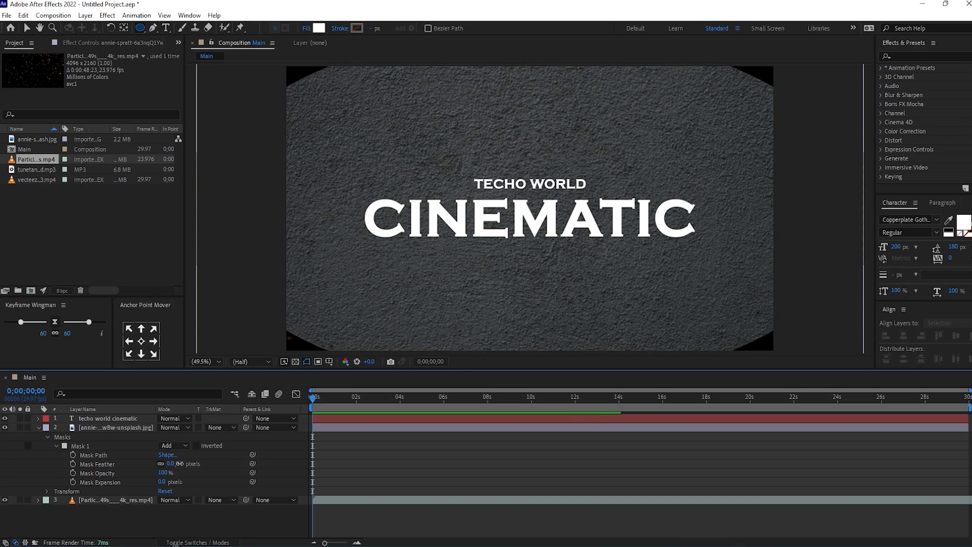
left_click_drag(178, 463, 409, 462)
left_click_drag(192, 468, 552, 473)
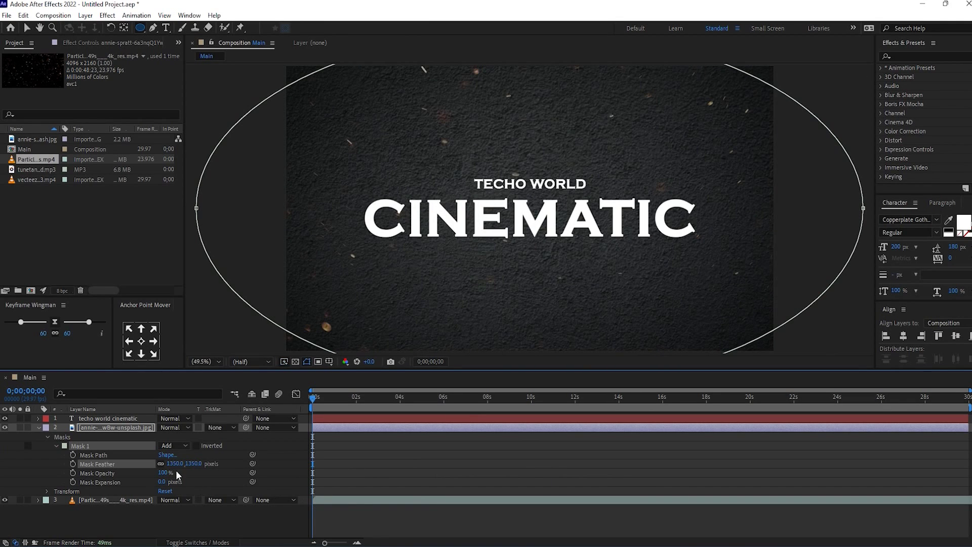
left_click(194, 463)
key("Return")
left_click(163, 521)
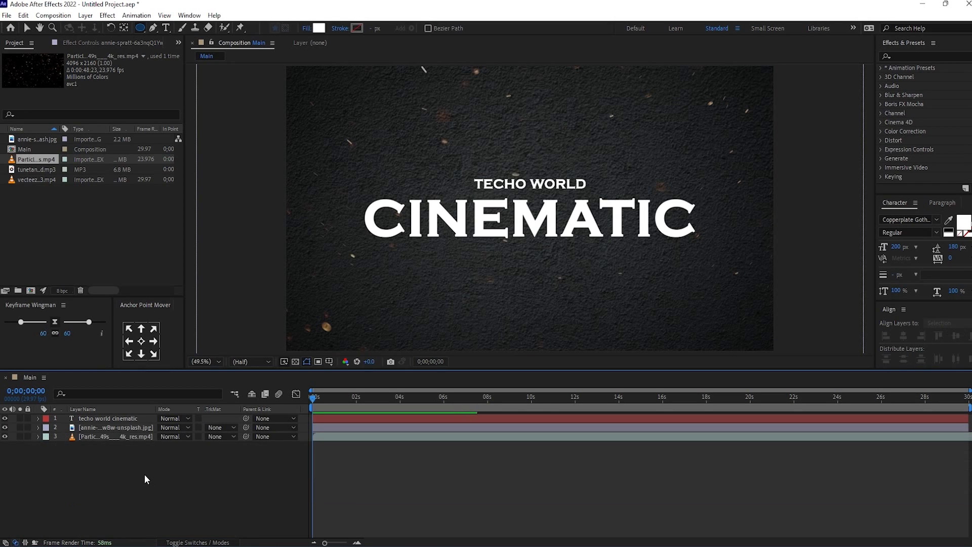
Animate the title's scale from 120% at 0;00;00;00 to 100% at 0;00;05;29 with keyframes
left_click(97, 418)
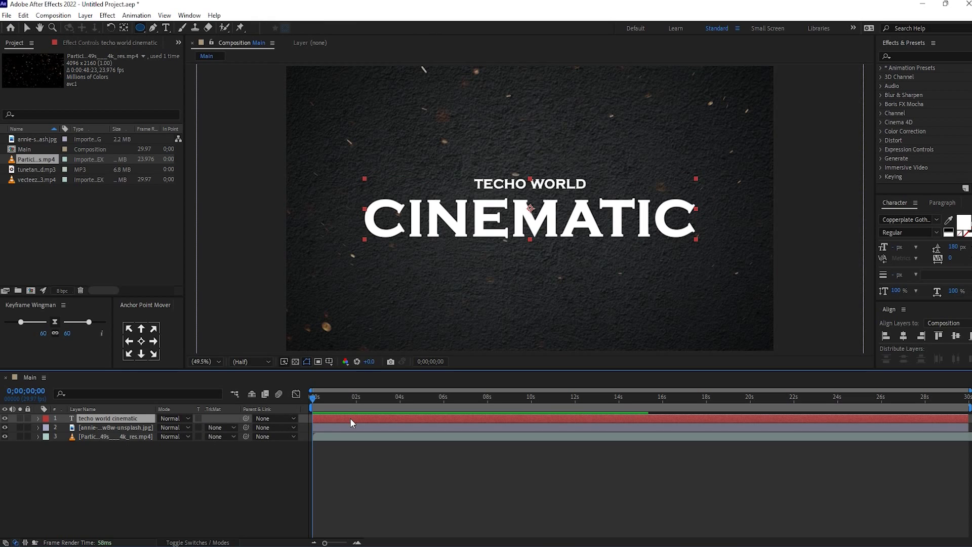
key("s")
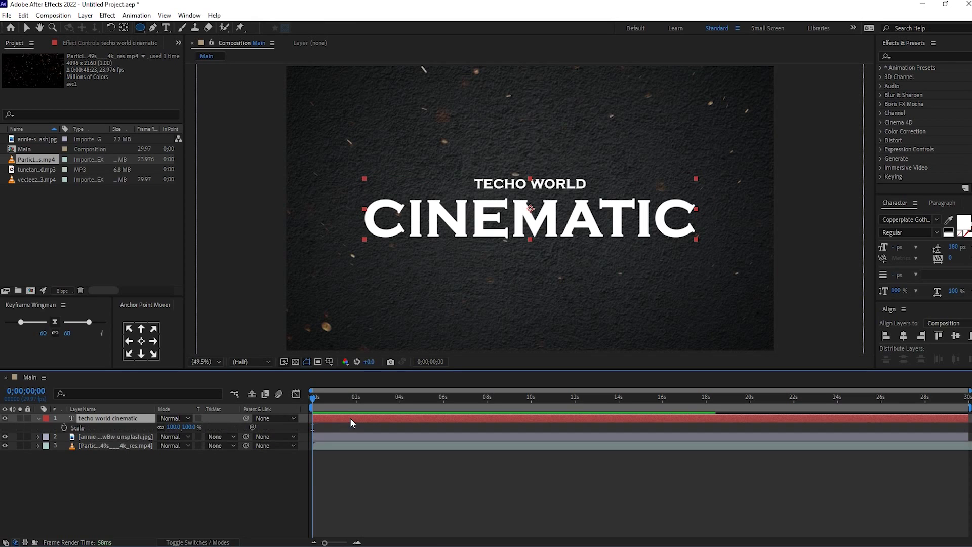
left_click(443, 397)
left_click(64, 427)
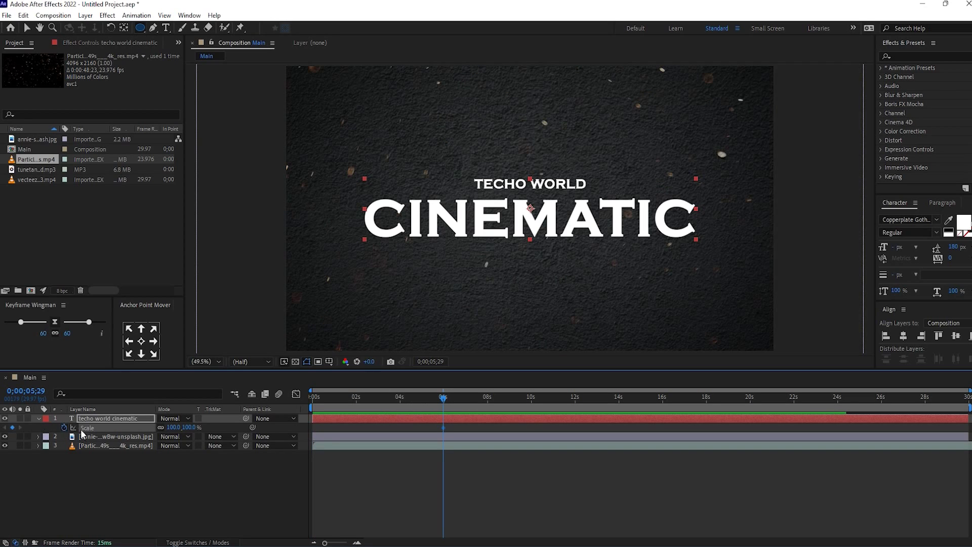
left_click_drag(370, 401, 312, 401)
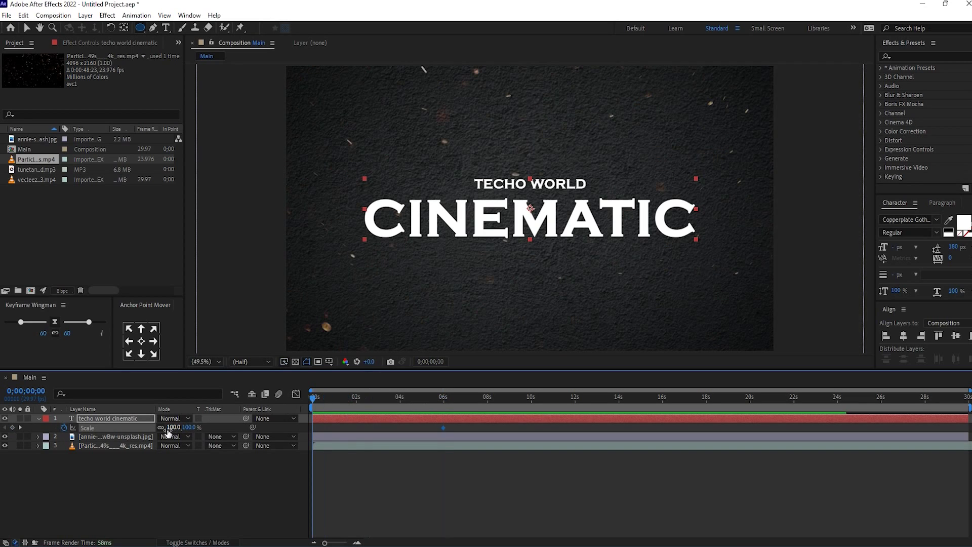
left_click(172, 428)
key("Return")
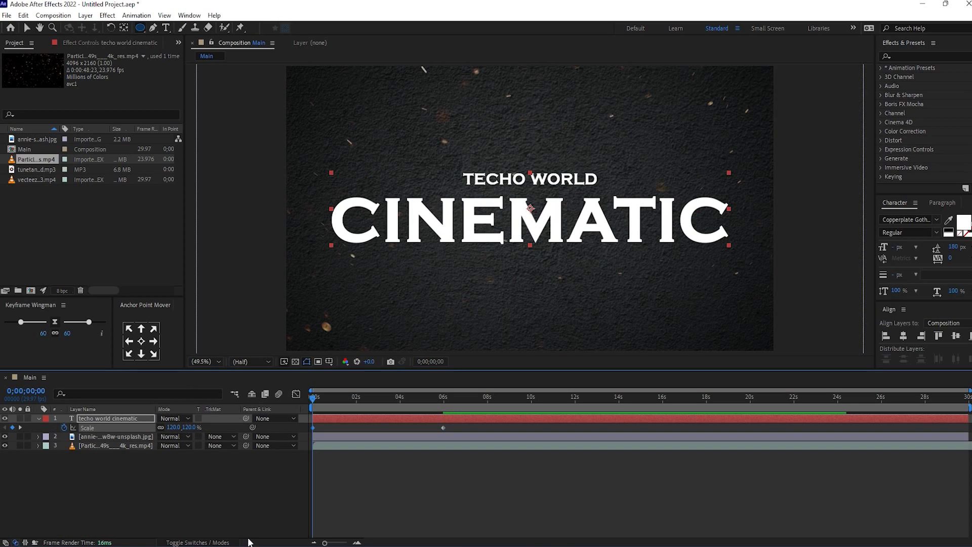
Preview the title's scale animation from the start of the timeline
left_click(252, 480)
key("space")
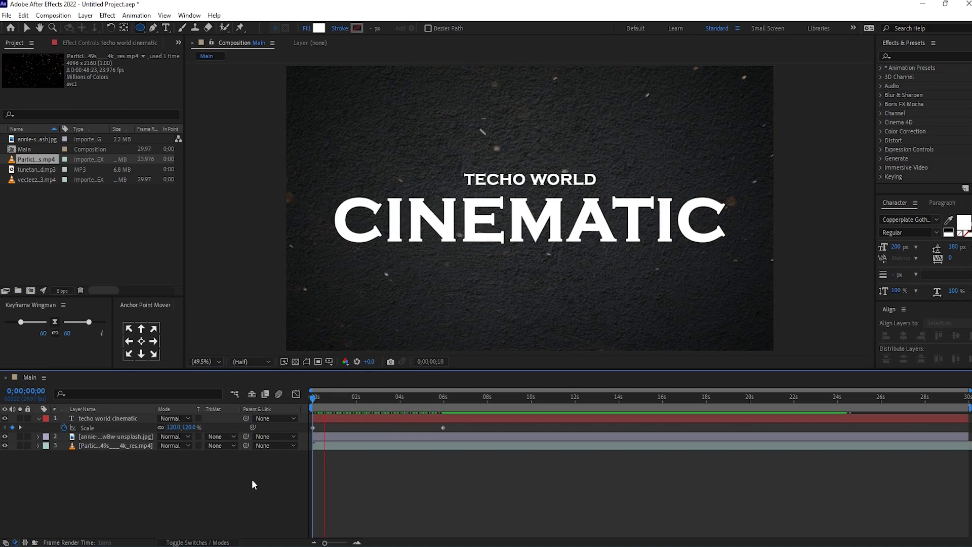
key("space")
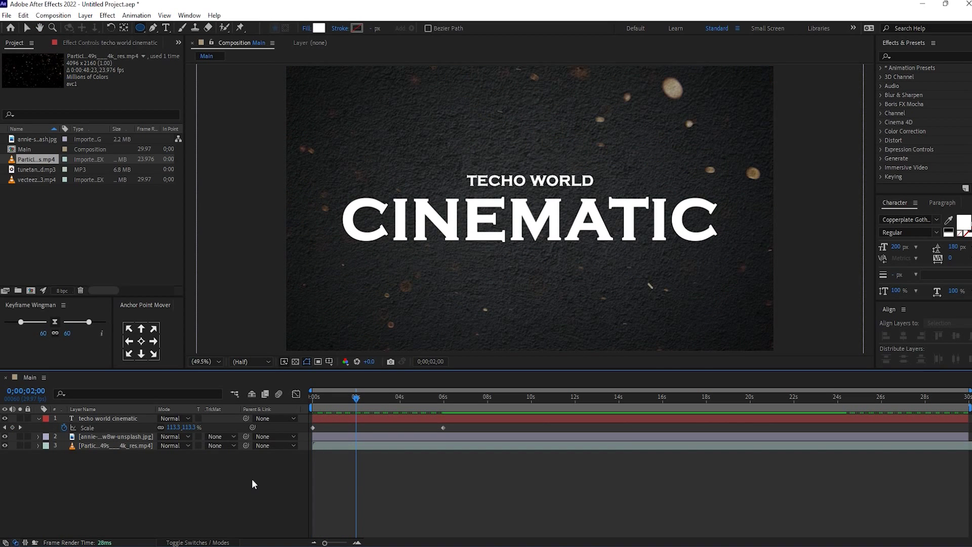
left_click(32, 417)
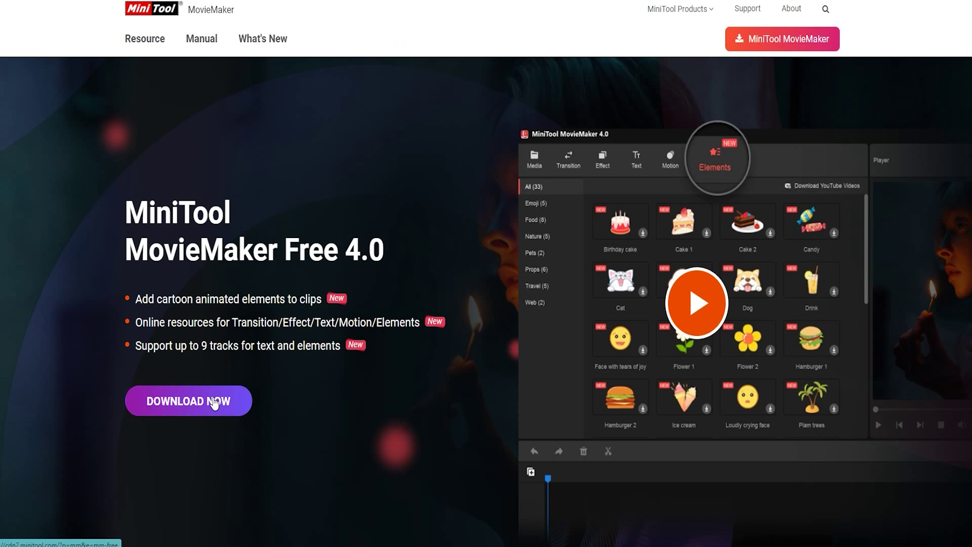
Look through the feature sections on the MiniTool MovieMaker web page, from the video editor to batch processing
scroll(458, 328, "down", 7)
scroll(459, 328, "down", 5)
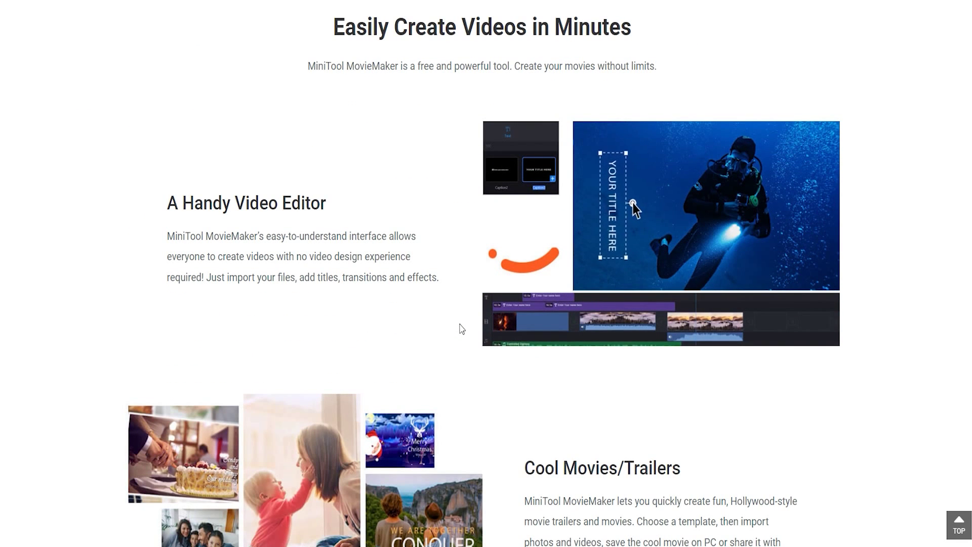
scroll(462, 328, "down", 2)
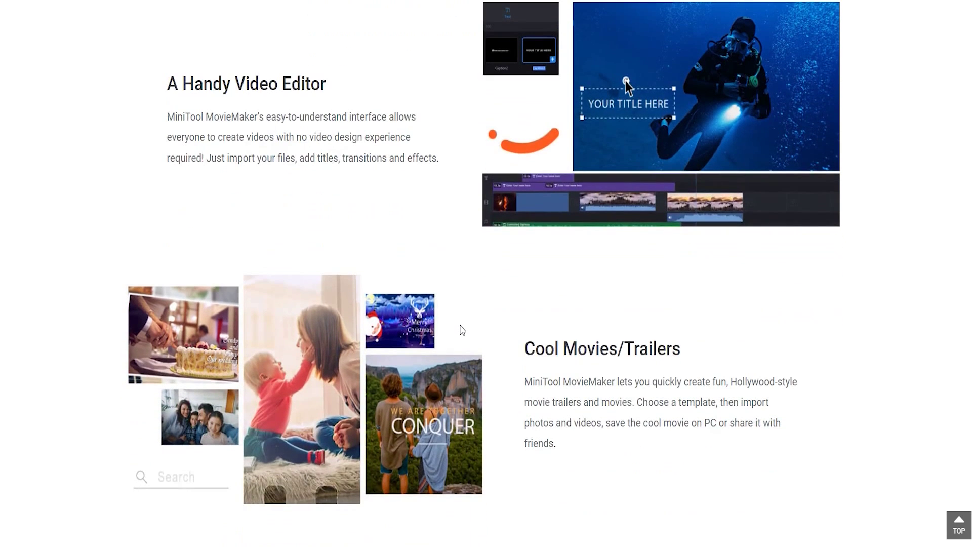
scroll(462, 330, "down", 1)
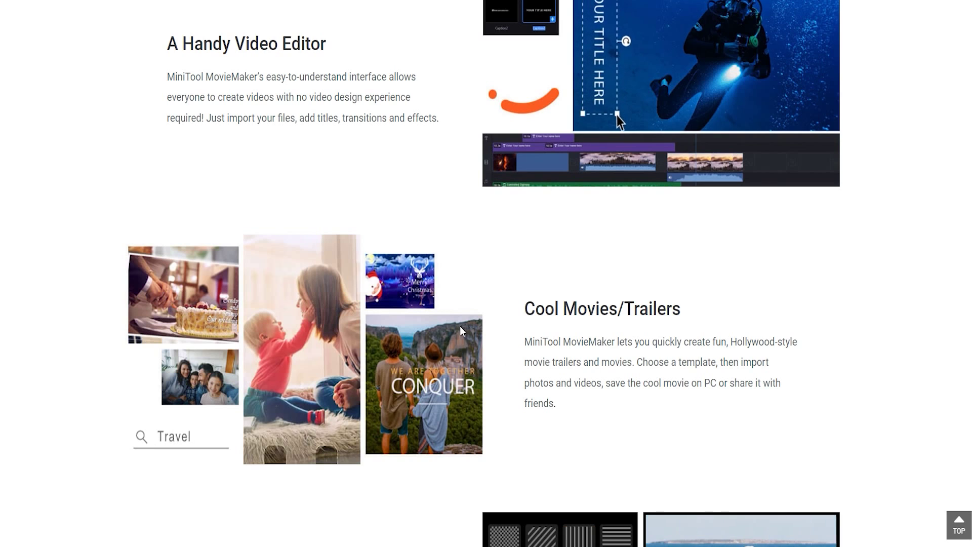
scroll(460, 328, "down", 1)
scroll(462, 331, "down", 3)
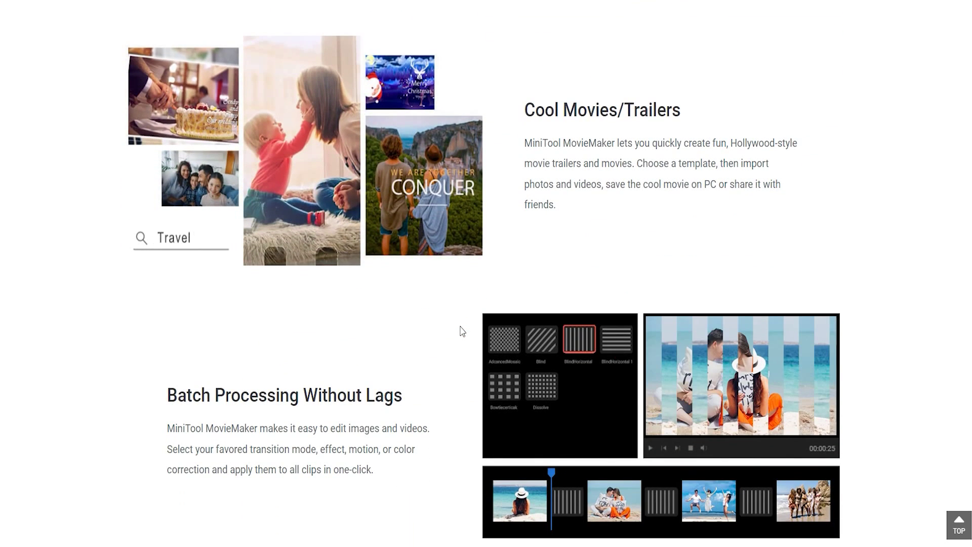
Look through the remaining MiniTool MovieMaker feature sections down to Top Features, and return to the page's beginning
scroll(462, 331, "down", 1)
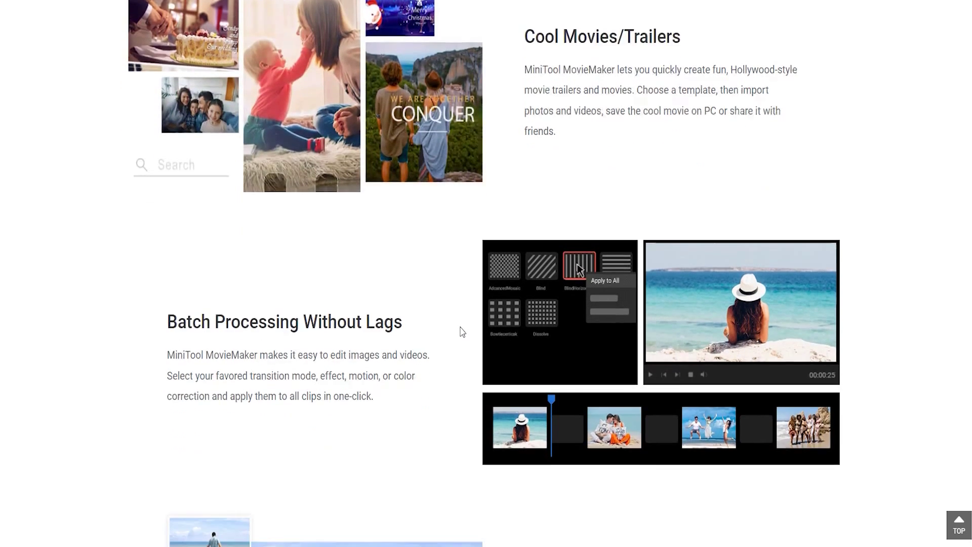
scroll(461, 331, "down", 4)
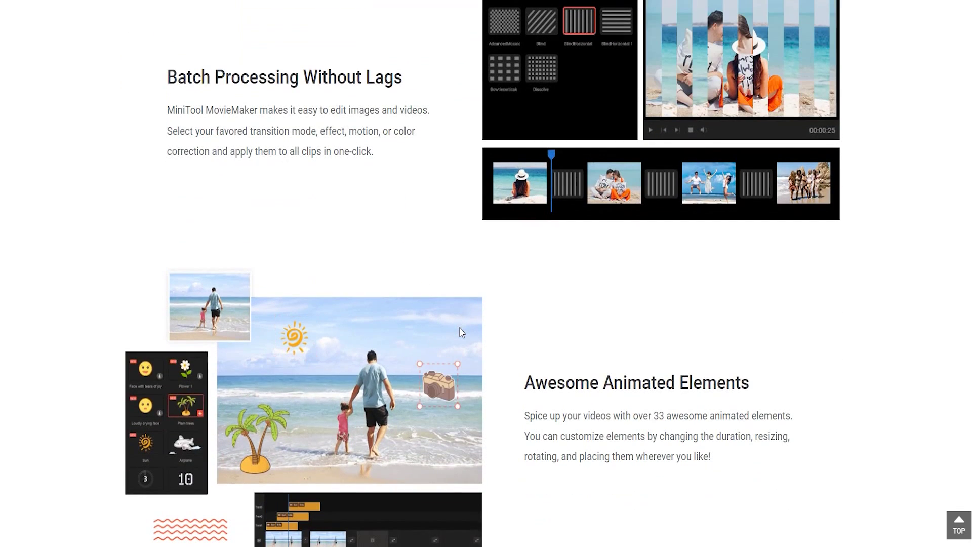
scroll(462, 332, "down", 4)
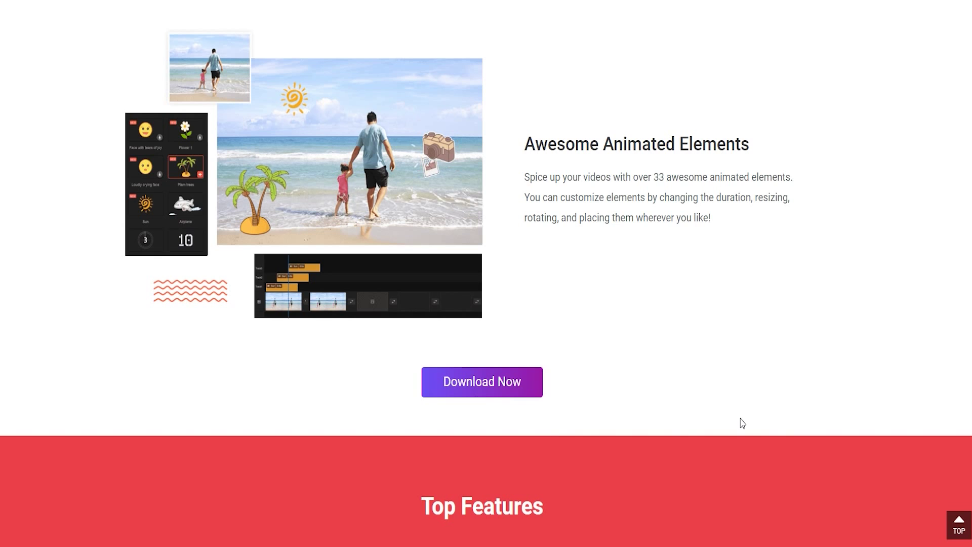
left_click(960, 525)
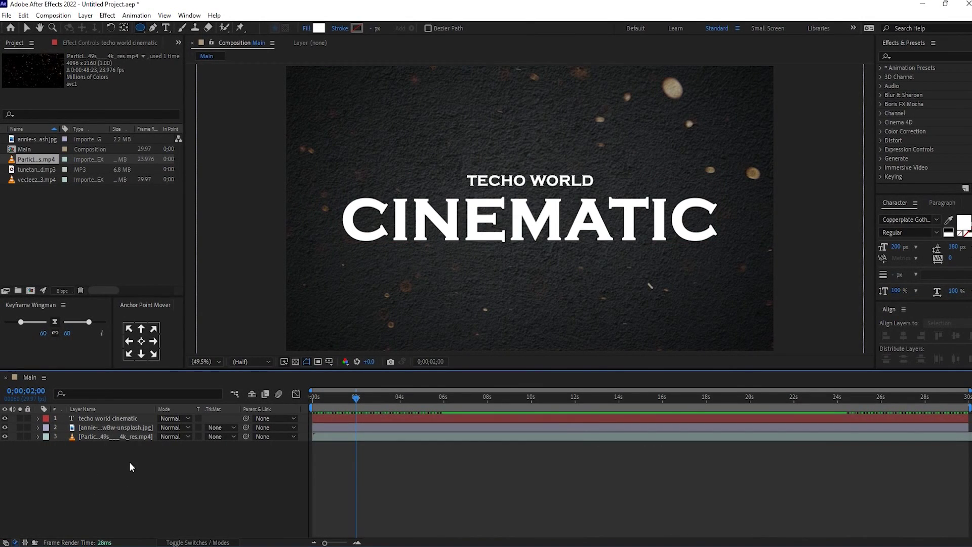
Switch to After Effects, add the vecteezy lens flare video as the uppermost layer, and set its blending mode to Screen
left_click(22, 179)
left_click_drag(23, 180, 129, 460)
left_click_drag(124, 419, 124, 418)
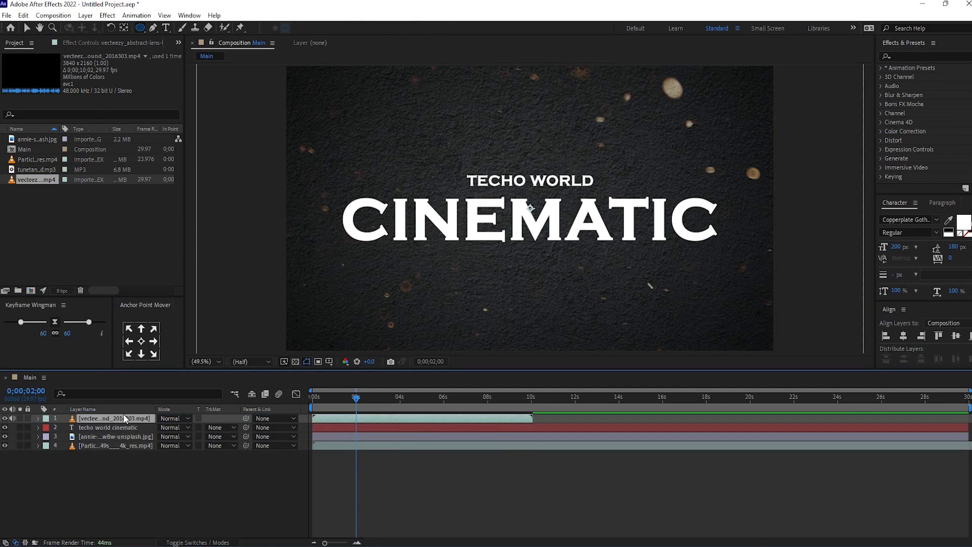
left_click(172, 418)
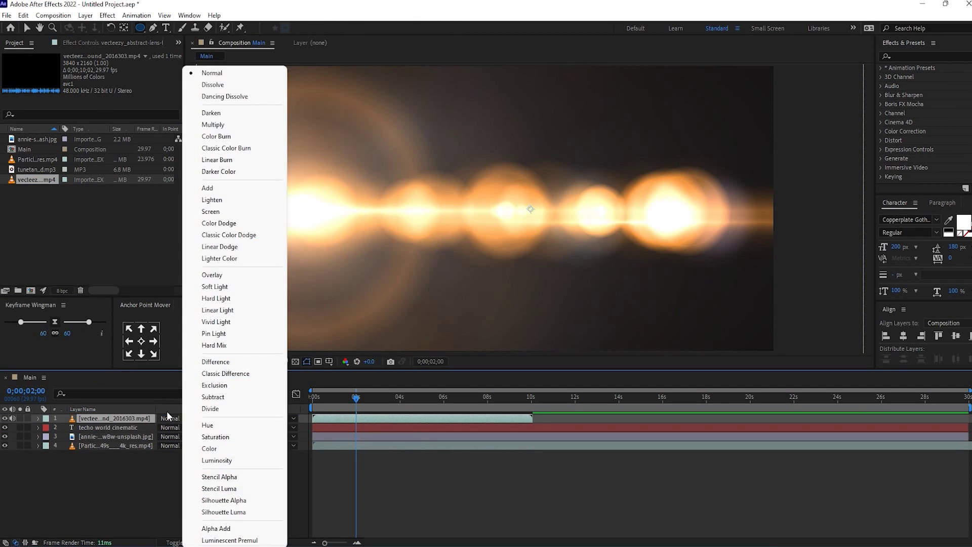
left_click(222, 211)
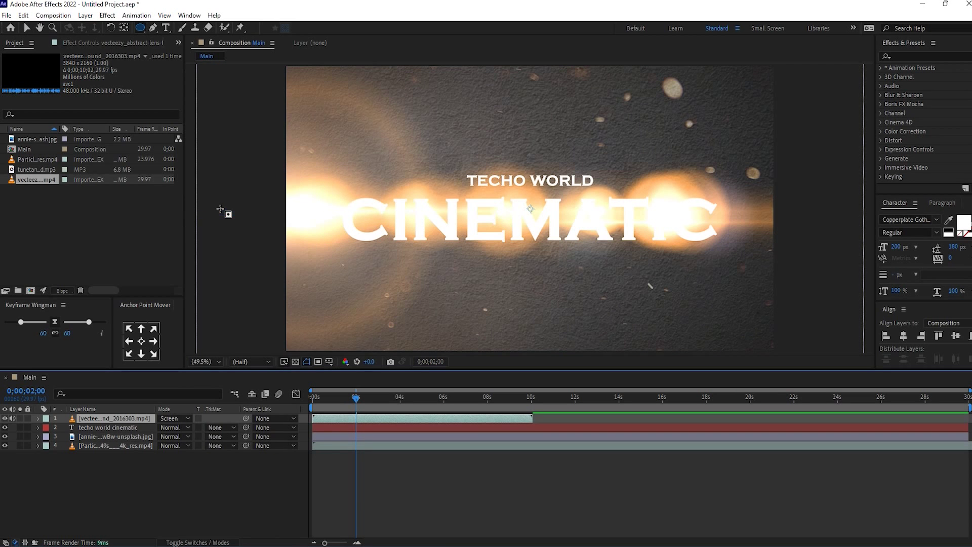
Keyframe the lens flare's opacity from 100% at 0;00;05;29 to 0% at 0;00;07;29, and preview the animation
left_click_drag(357, 401, 443, 407)
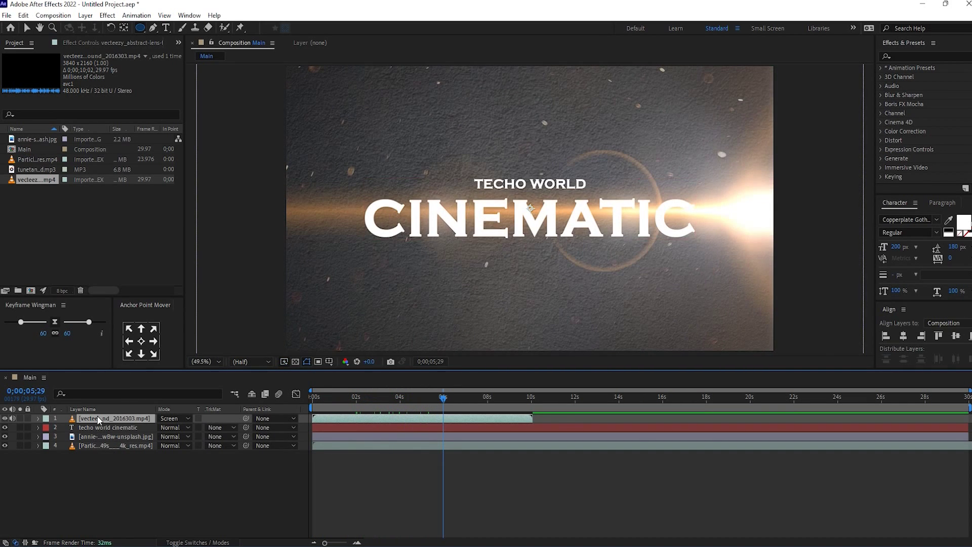
key("t")
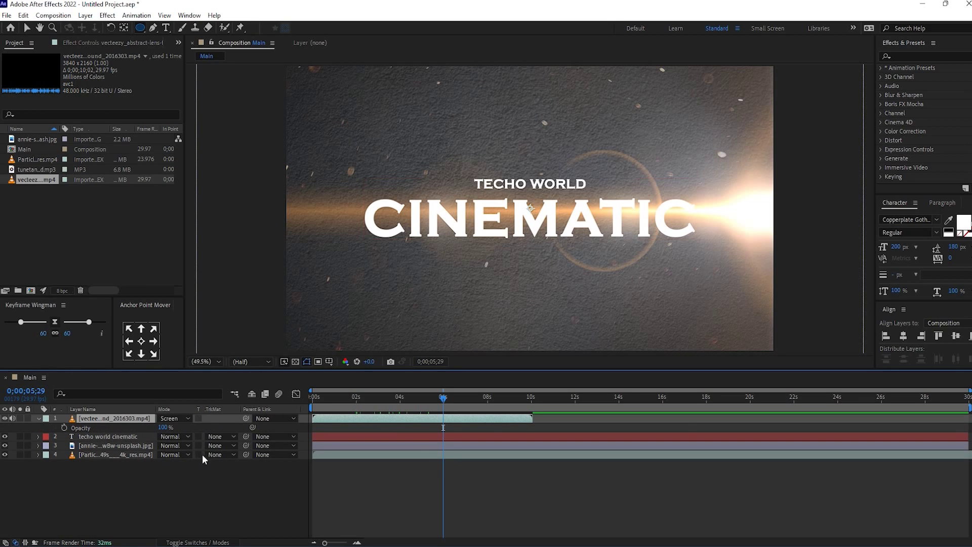
left_click(64, 427)
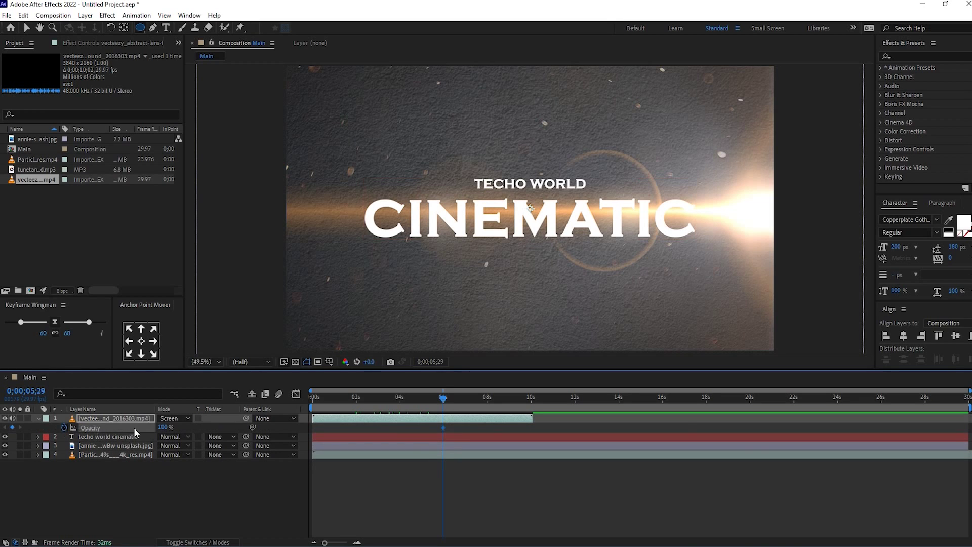
left_click(487, 399)
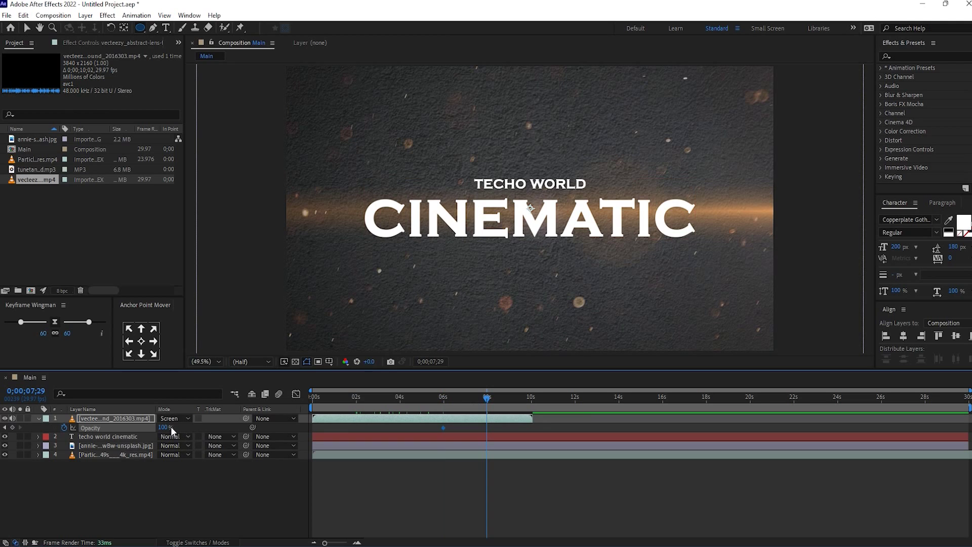
left_click_drag(165, 429, 223, 428)
type("0")
key("Return")
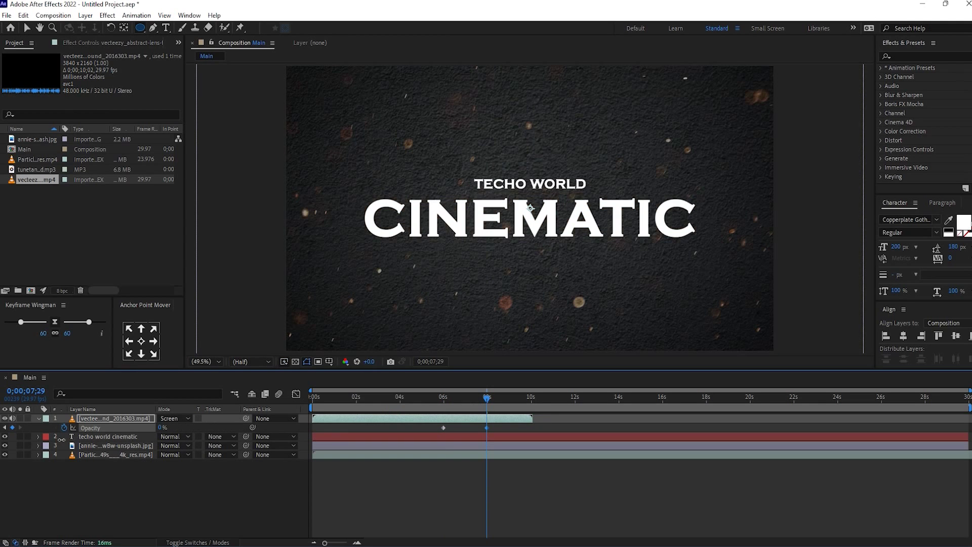
left_click(145, 475)
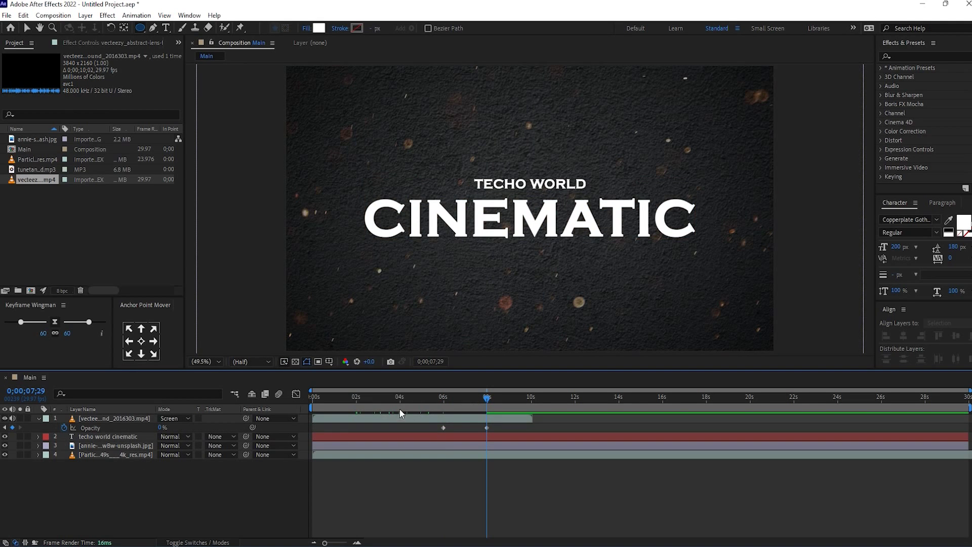
key("space")
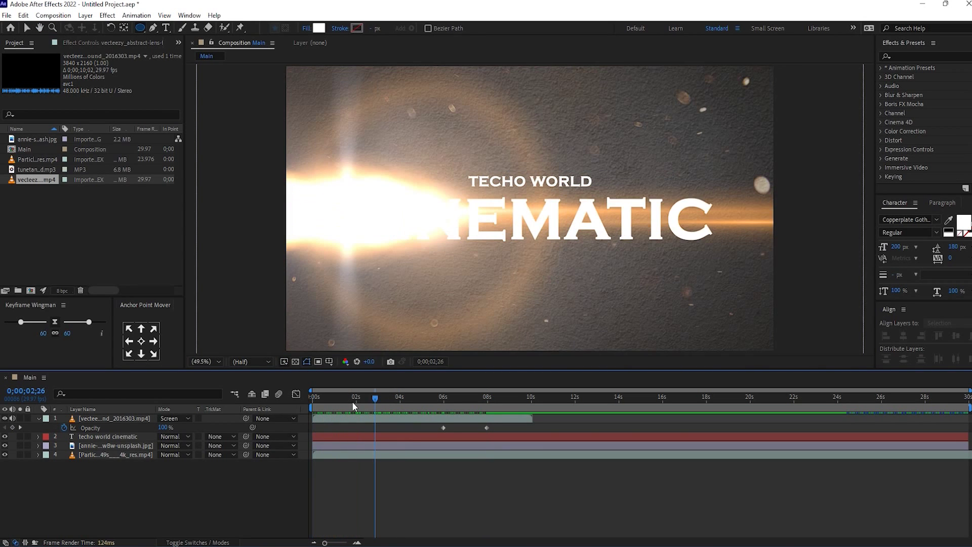
left_click(39, 418)
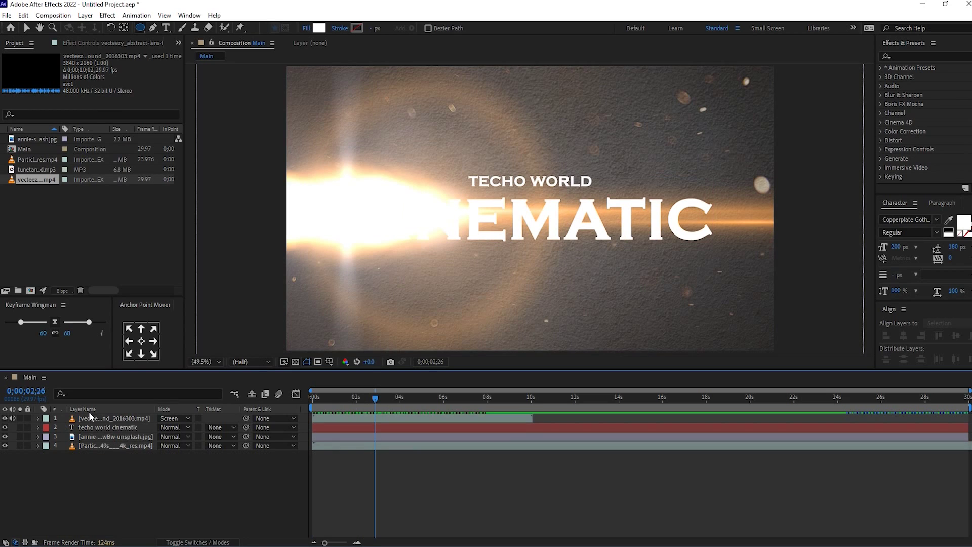
Duplicate the lens flare and title layers together, and select the title copy
left_click_drag(13, 427, 21, 420)
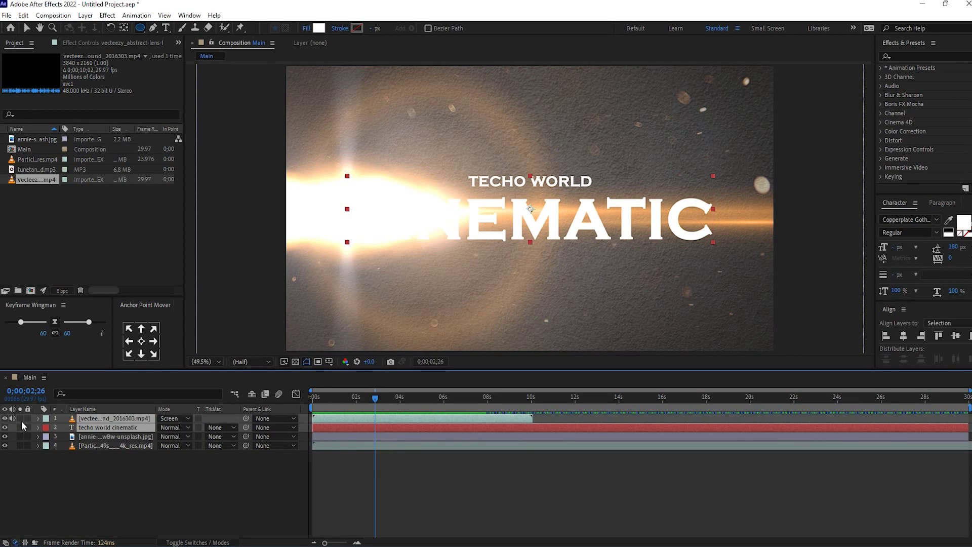
key("ctrl+d")
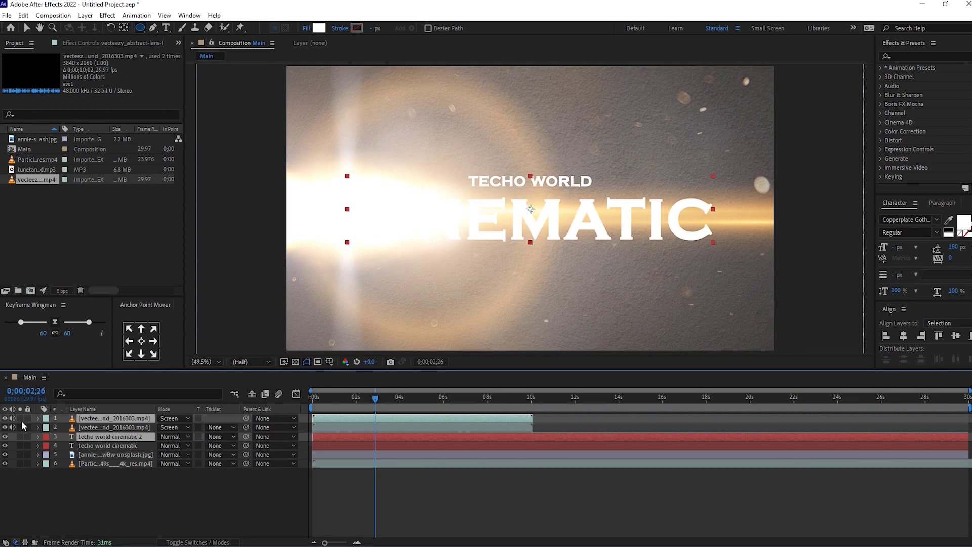
left_click(338, 481)
left_click(396, 438)
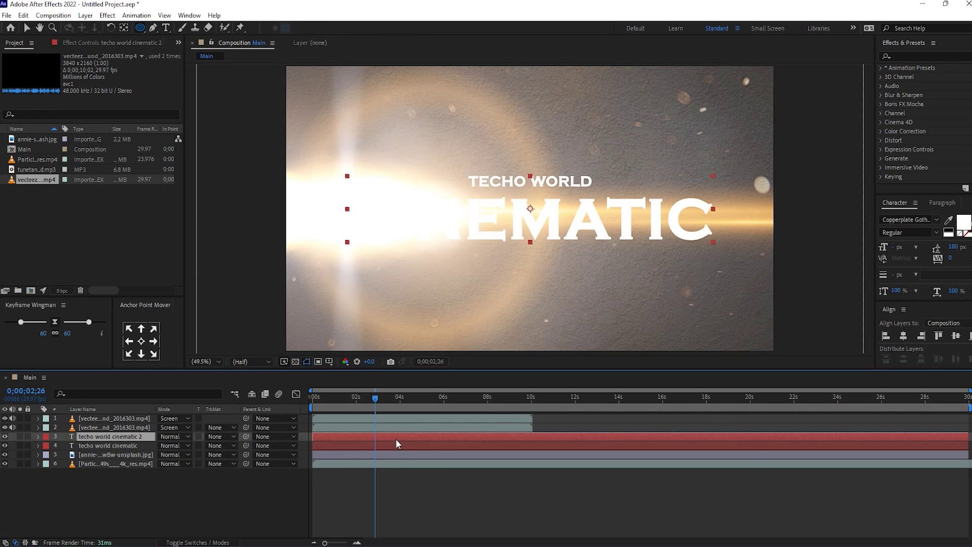
Shift the uppermost lens flare copy to start at about 7 seconds, and scrub through its appearance
left_click_drag(375, 399, 489, 403)
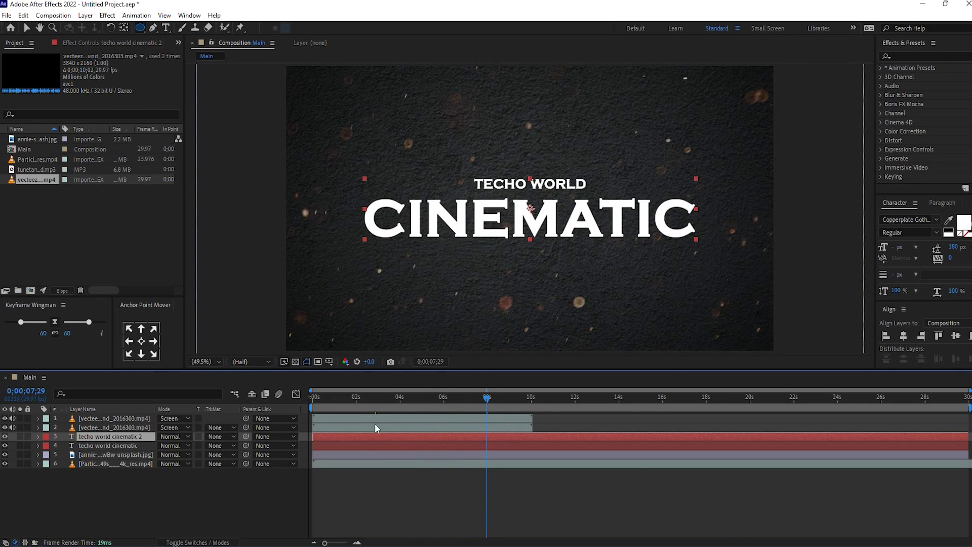
left_click_drag(349, 421, 490, 419)
left_click_drag(438, 399, 483, 403)
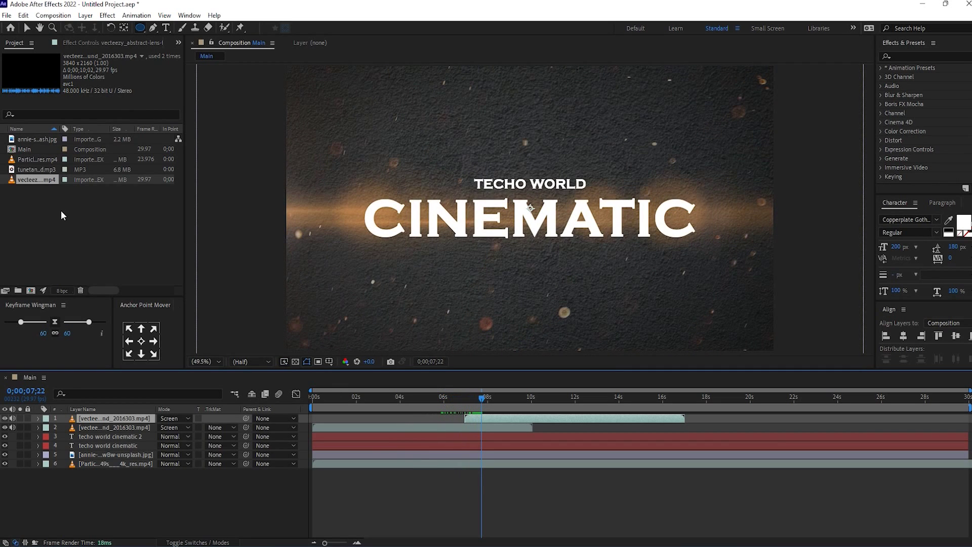
Add the MP3 music track as the lowest layer, and preview the composition with sound from its start
left_click_drag(32, 170, 67, 496)
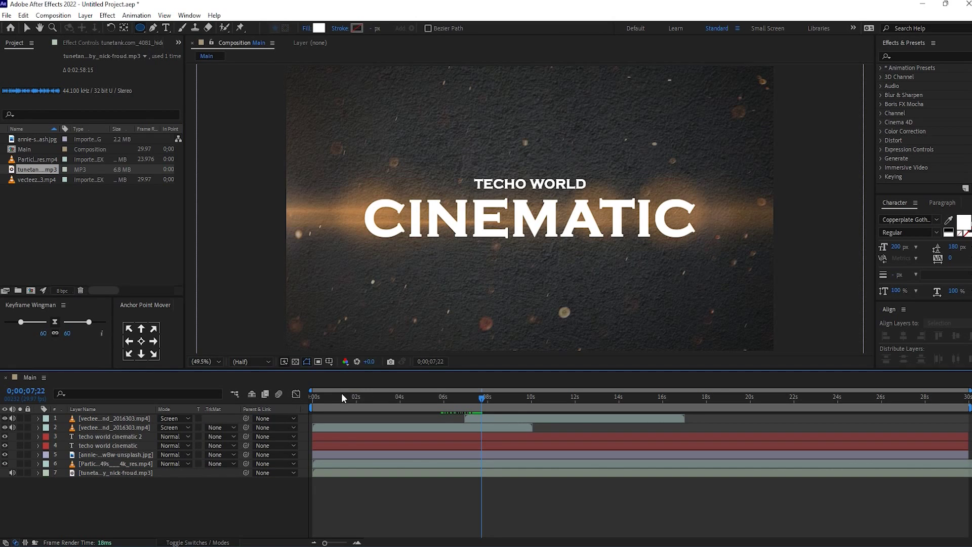
key("Home")
key("v")
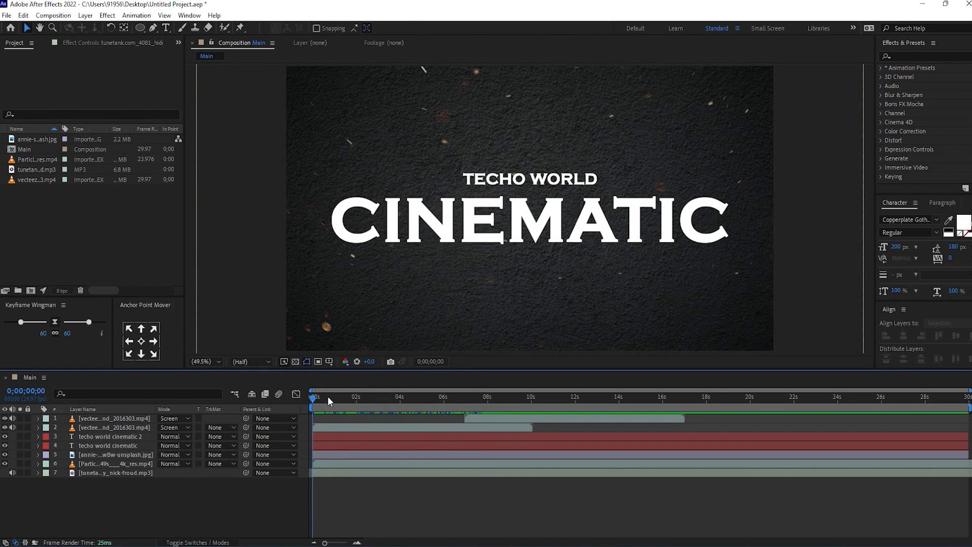
key("space")
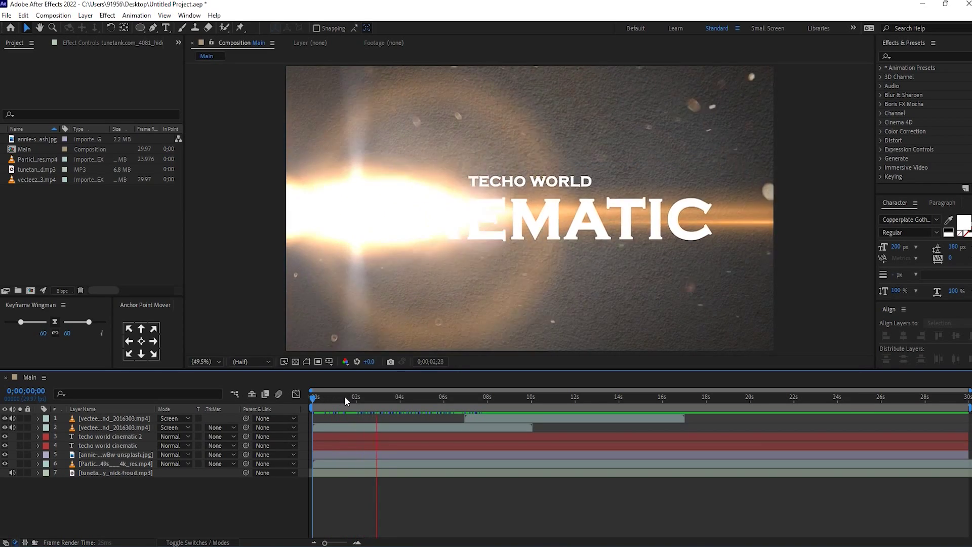
key("space")
left_click_drag(424, 397, 371, 399)
key("space")
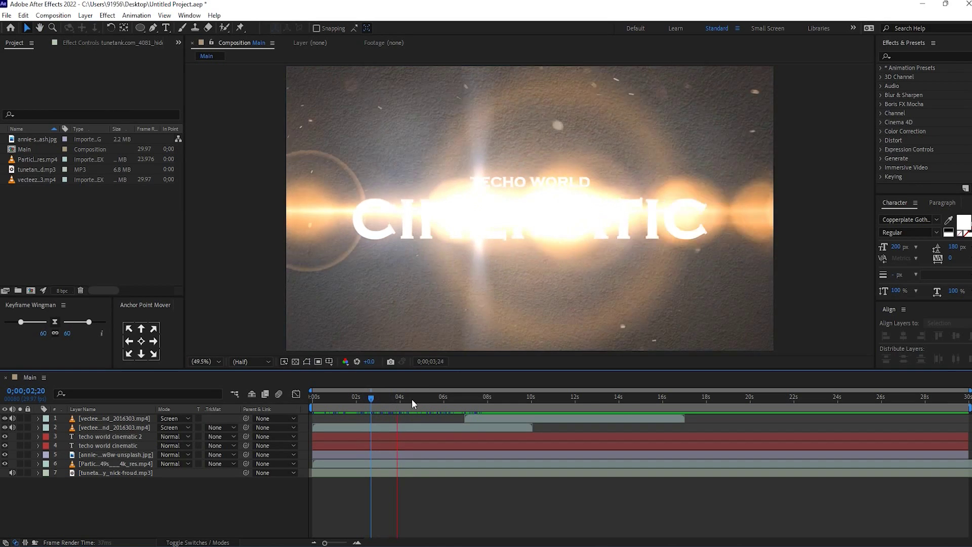
Shift the first lens flare layer about half a second later, and start the title copy at 0;00;03;29
left_click(399, 399)
left_click_drag(419, 430, 430, 427)
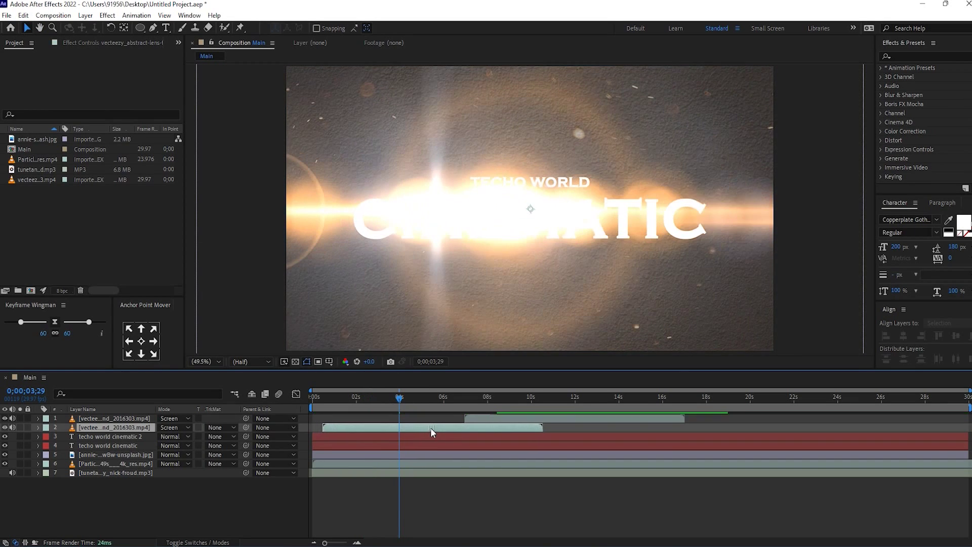
left_click(413, 435)
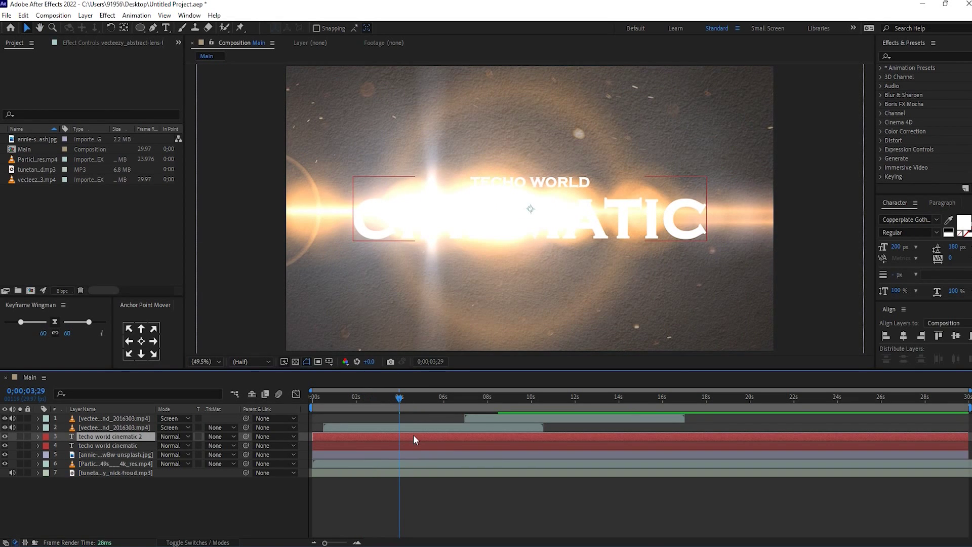
key("bracketleft")
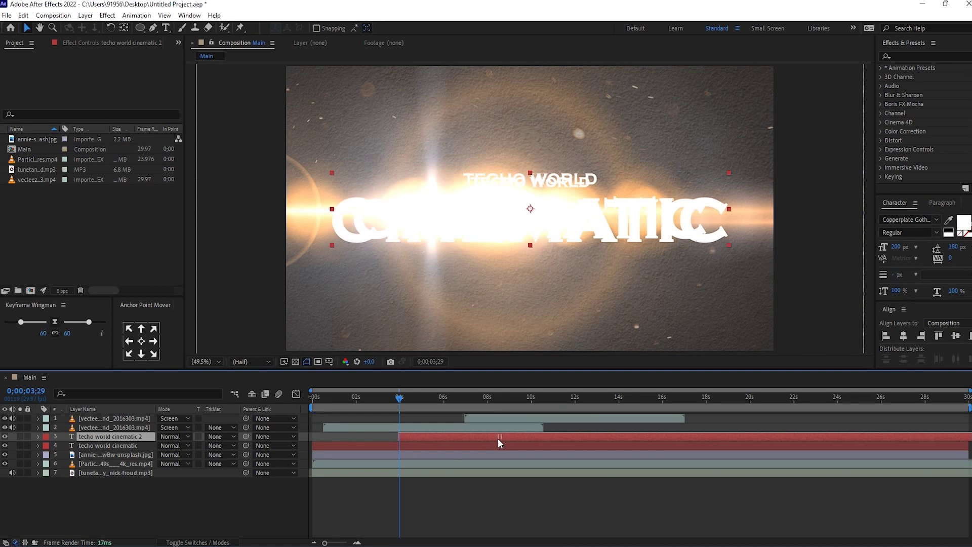
Move the title copy slightly earlier, to start just before 0;00;03;29, and preview the title change under the flare
left_click_drag(388, 399, 414, 399)
key("space")
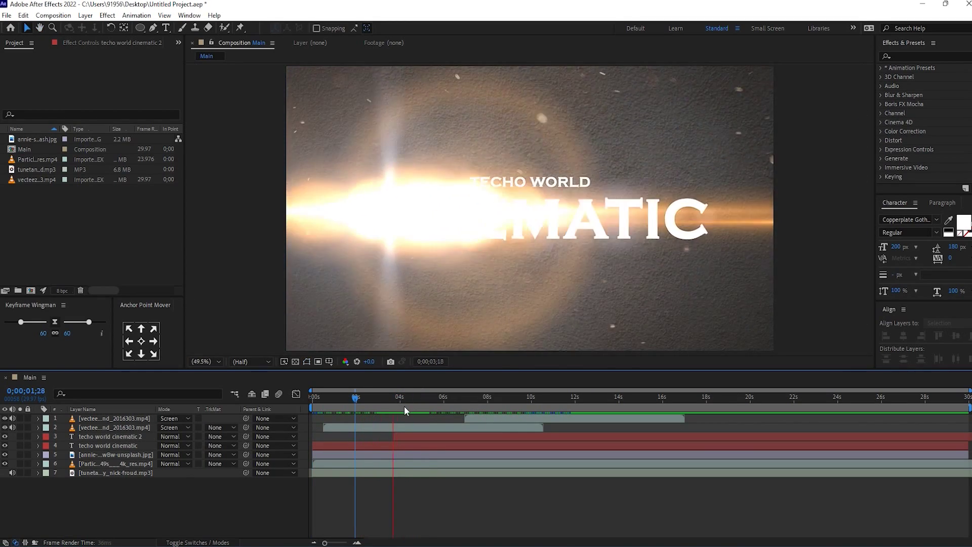
left_click(400, 400)
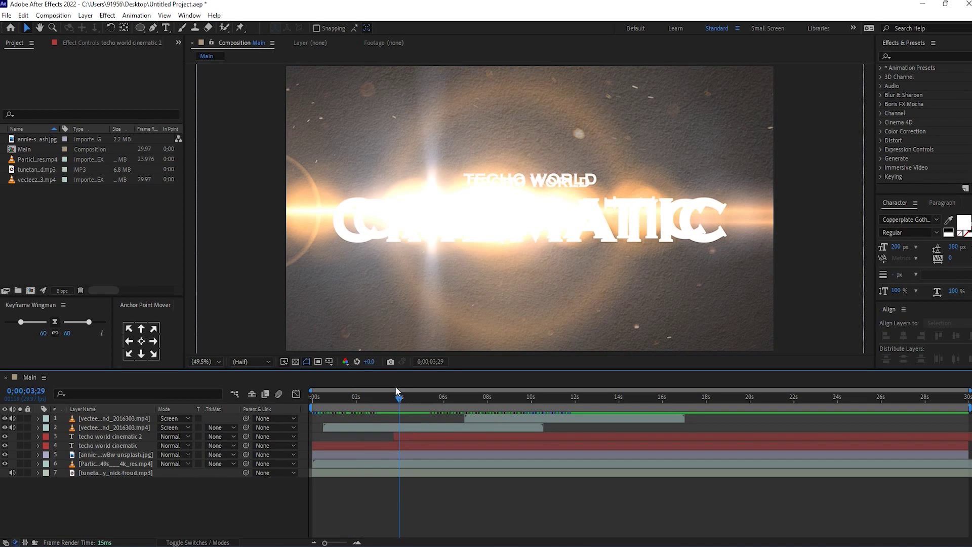
Reveal the scale keyframes and the opacity property of both title layers at 0;00;04;00
left_click(398, 397)
left_click(415, 437)
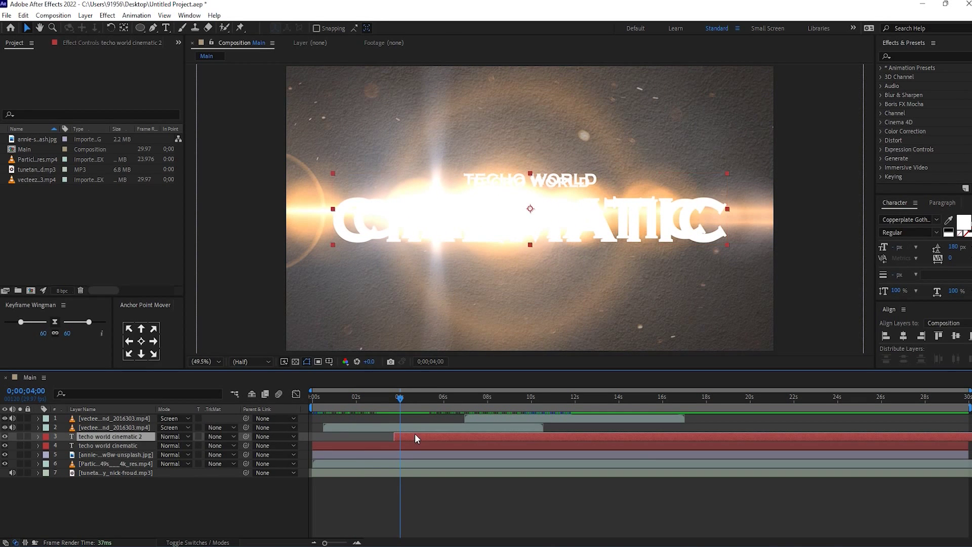
left_click(15, 443, "shift")
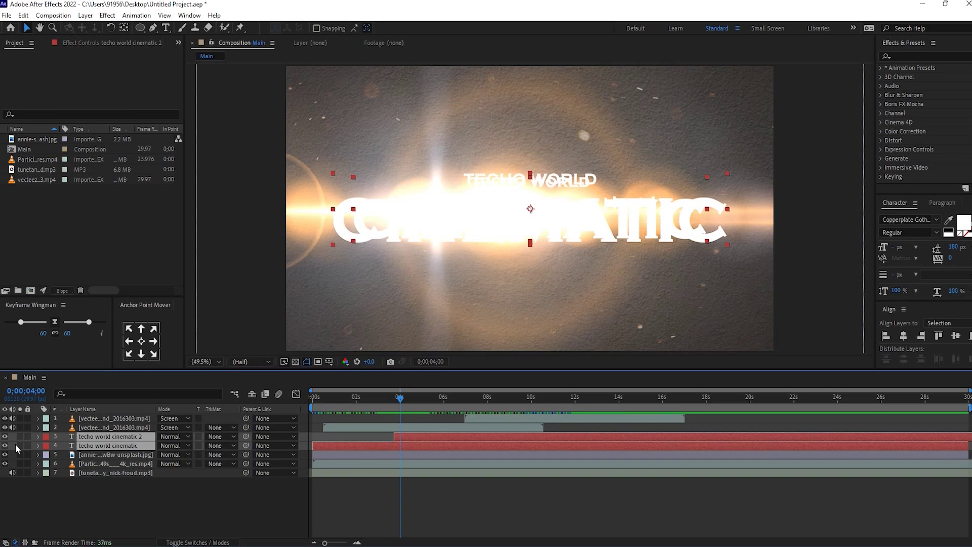
key("u")
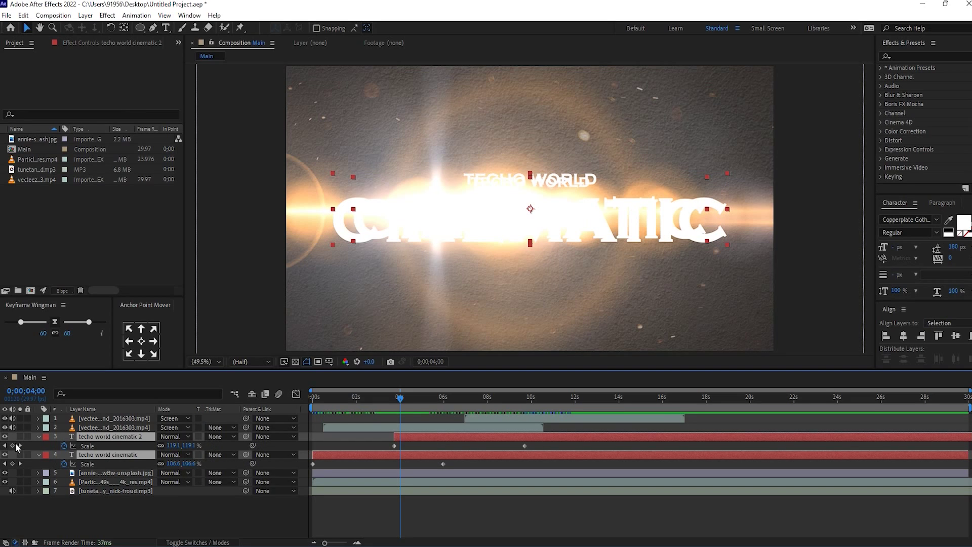
key("shift+t")
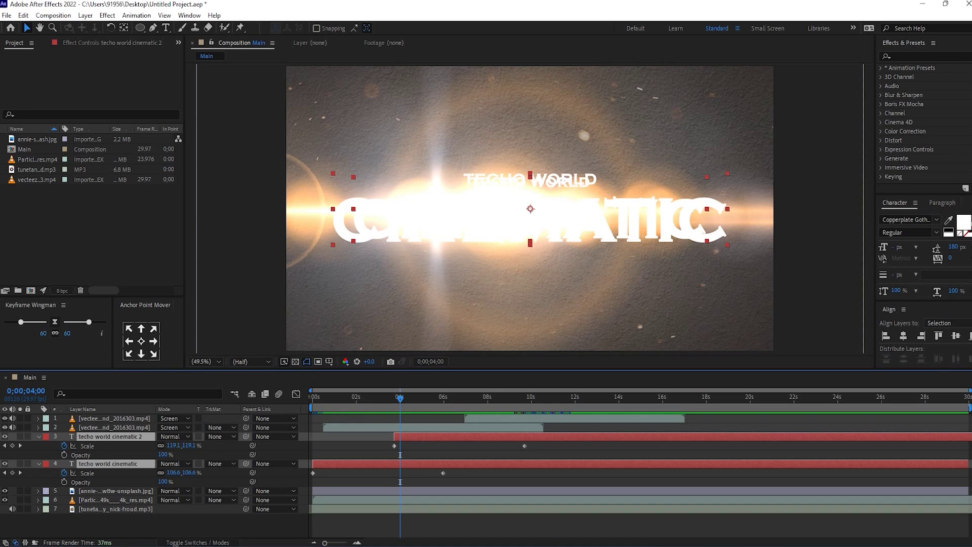
Fade out the original title, keyframing its opacity from 100% at 0;00;03;15 to 0% at 0;00;04;06, and check the fade
left_click(388, 518)
left_click(415, 463)
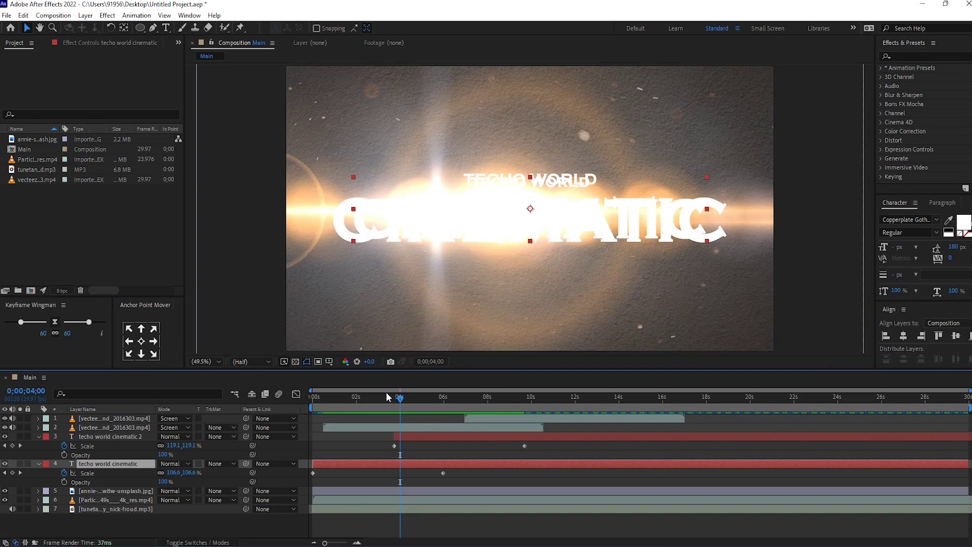
left_click_drag(386, 397, 409, 414)
left_click(65, 481)
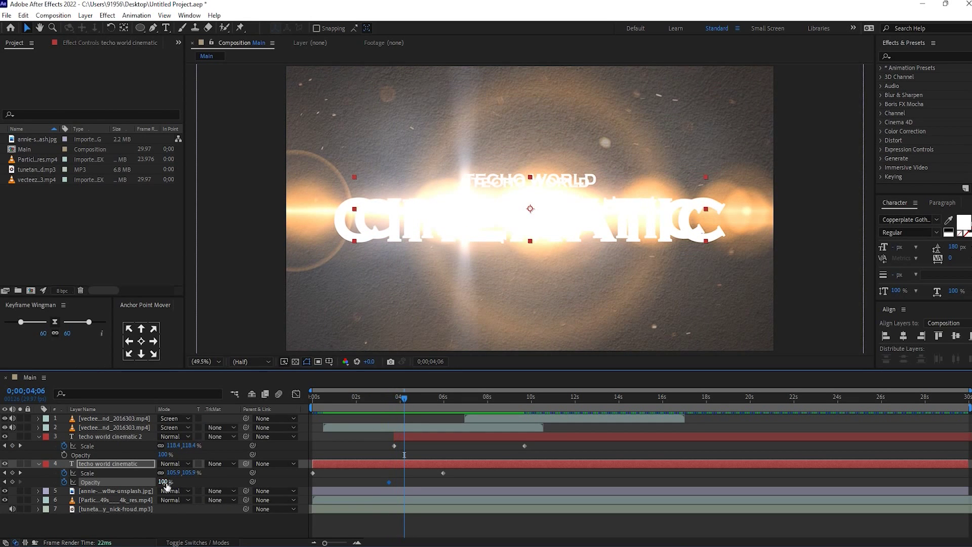
left_click_drag(163, 481, 113, 485)
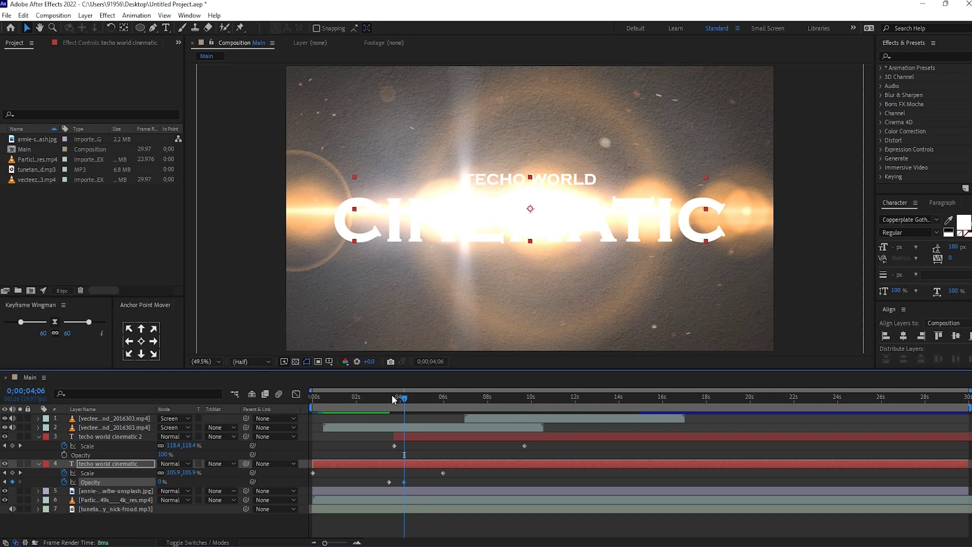
left_click_drag(394, 399, 405, 404)
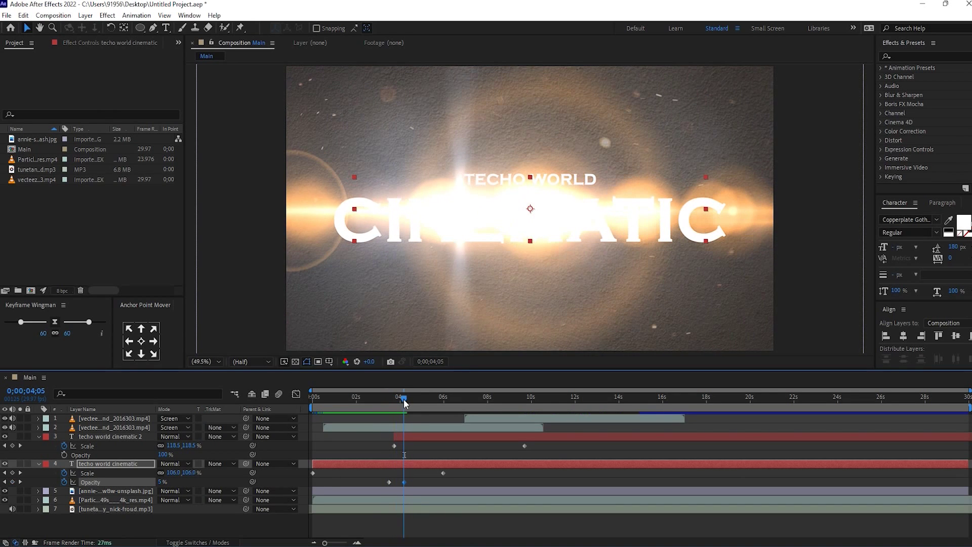
Start the title copy at 0;00;03;15 and fade it in from 0% opacity there to 100% at 0;00;04;02
left_click(408, 438)
key("j")
key("j")
key("bracketleft")
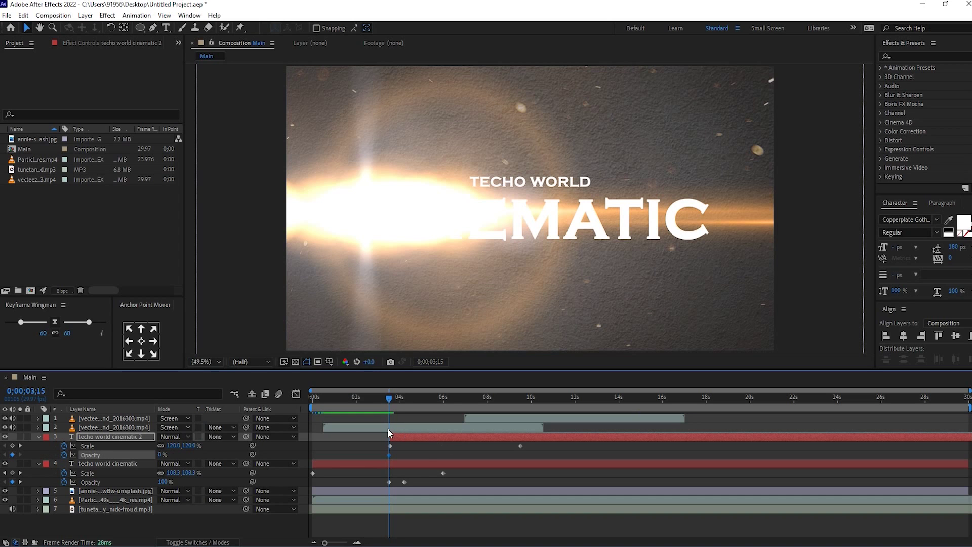
left_click_drag(390, 400, 404, 405)
key("ctrl+Down")
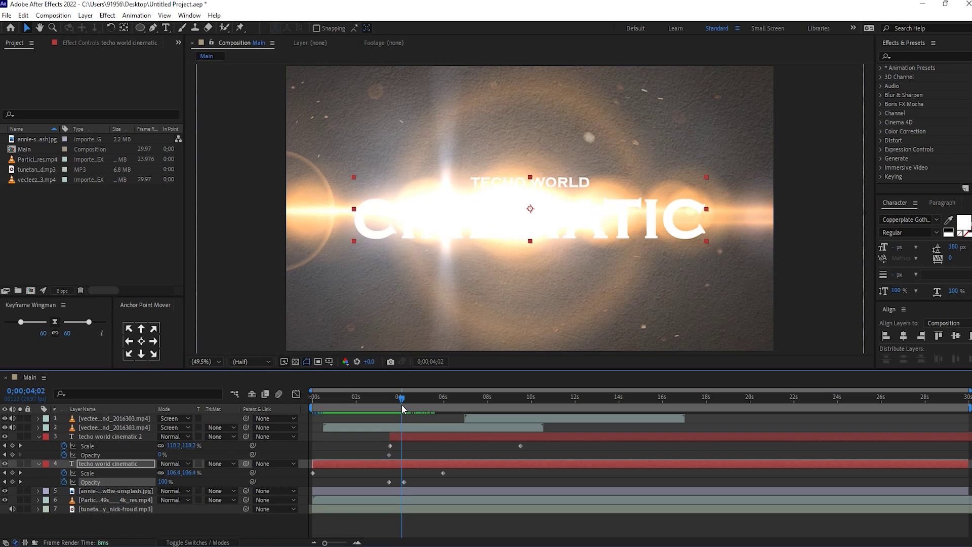
left_click(389, 455)
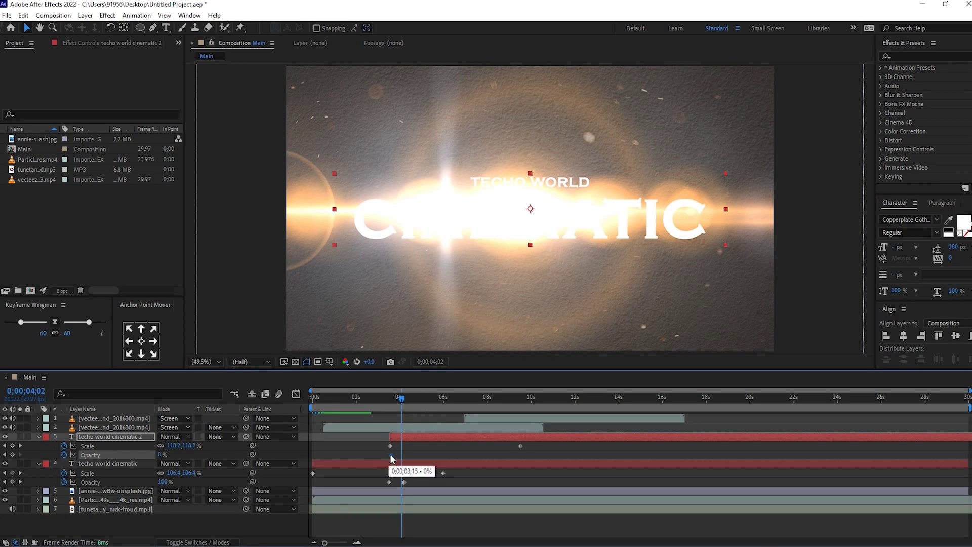
left_click_drag(159, 454, 281, 460)
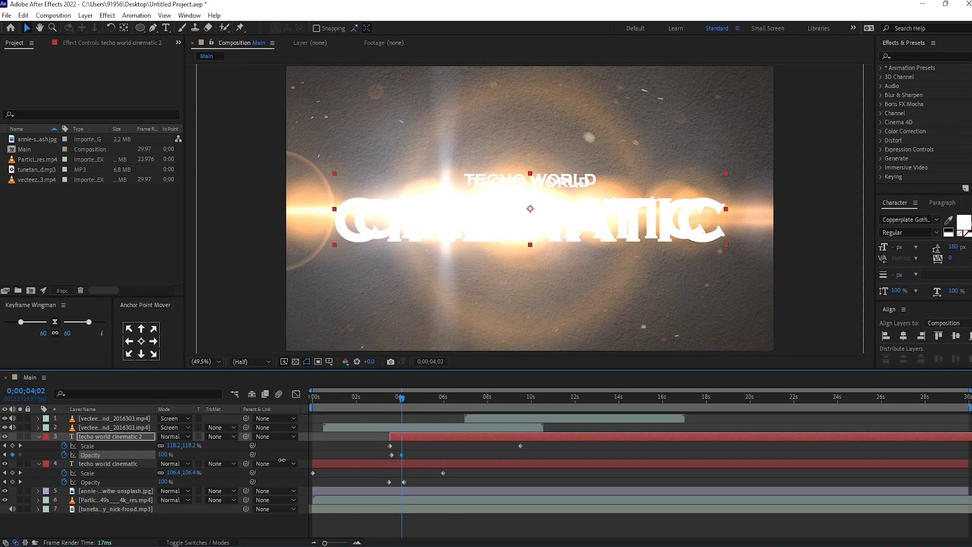
Move the title copy's scale and opacity keyframes later to start near 0;00;04;00, and shift the original's fade-out earlier to end there
mouse_move(395, 391)
left_mouse_down()
mouse_move(375, 394)
mouse_move(404, 402)
left_mouse_up()
left_click_drag(380, 444, 408, 485)
left_click_drag(404, 482, 399, 485)
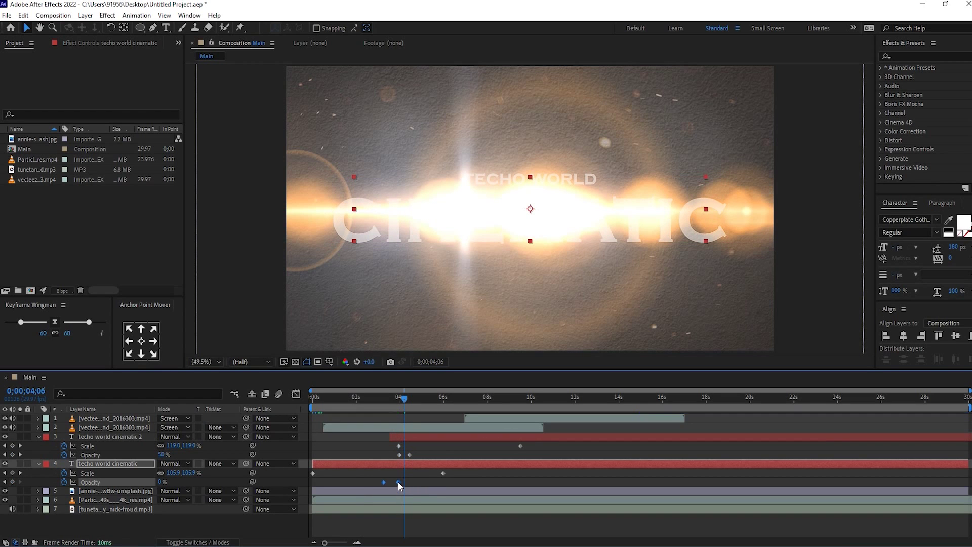
Line up the title copy's first scale and opacity keyframes at about 0;00;03;22, and preview the title change
left_click_drag(408, 399, 378, 400)
key("equal")
key("equal")
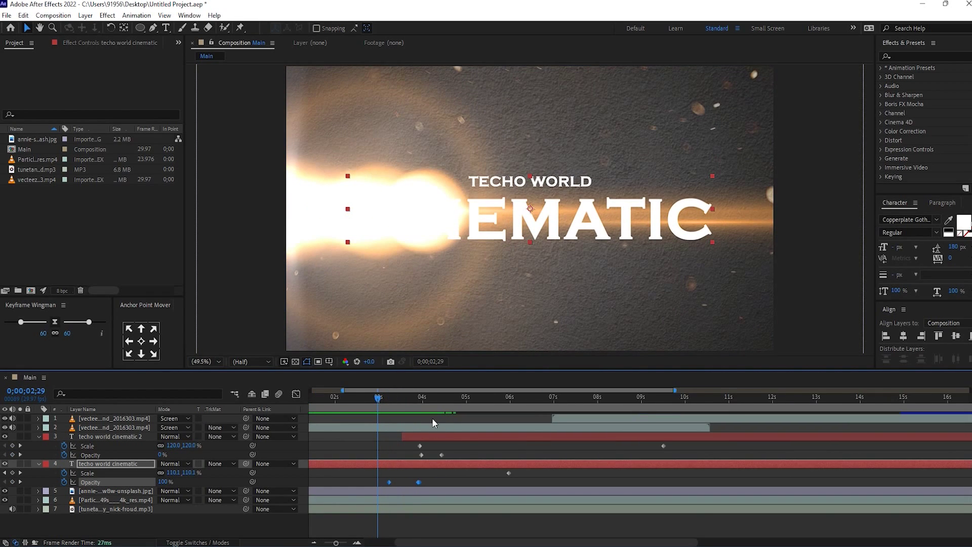
left_click(401, 400)
left_click_drag(401, 400, 462, 400)
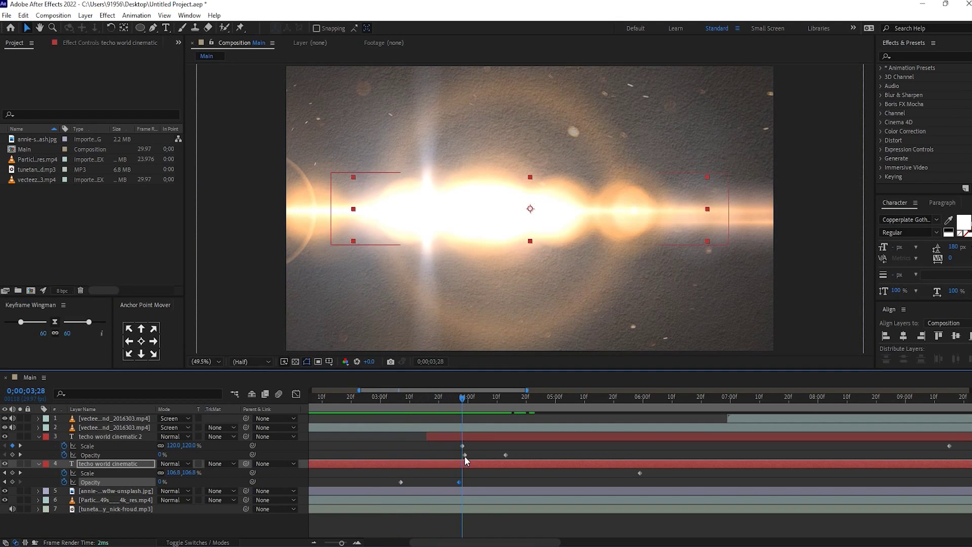
left_click(465, 455)
left_click_drag(490, 457, 488, 455)
key("space")
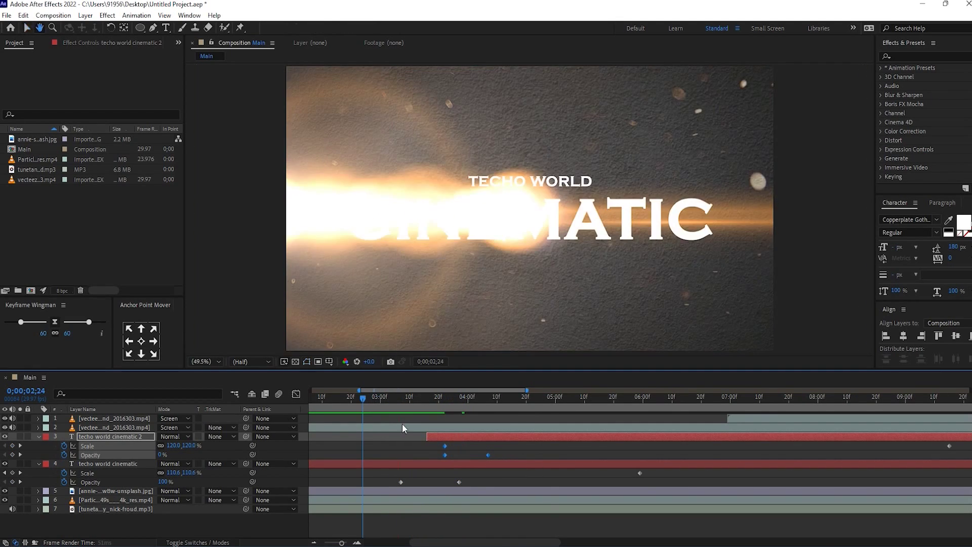
Shift the original title's fade-out keyframes later so that the fade starts at 0;00;03;16
left_click(452, 401)
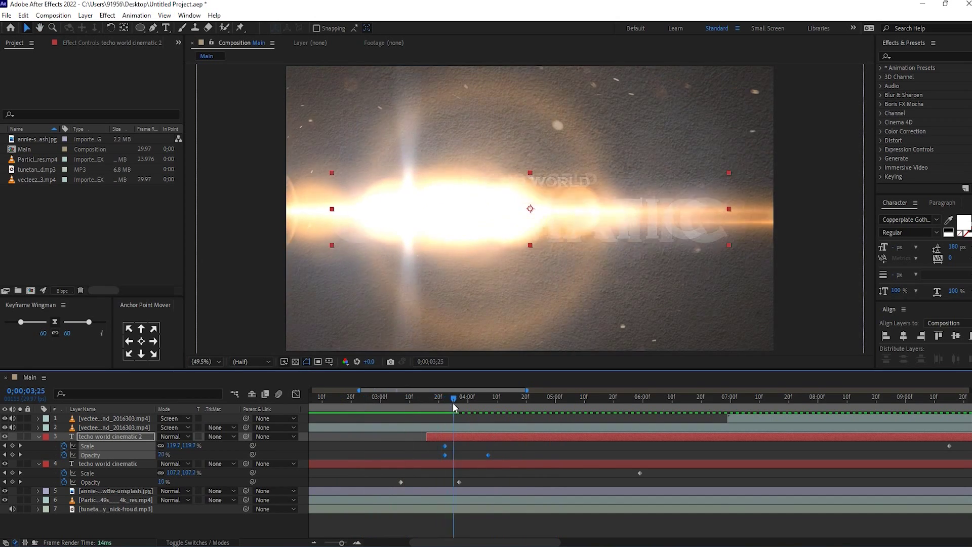
left_click(454, 480)
mouse_move(452, 400)
left_mouse_down()
mouse_move(420, 398)
mouse_move(449, 404)
left_mouse_up()
left_click(427, 396)
left_click_drag(400, 482, 463, 482)
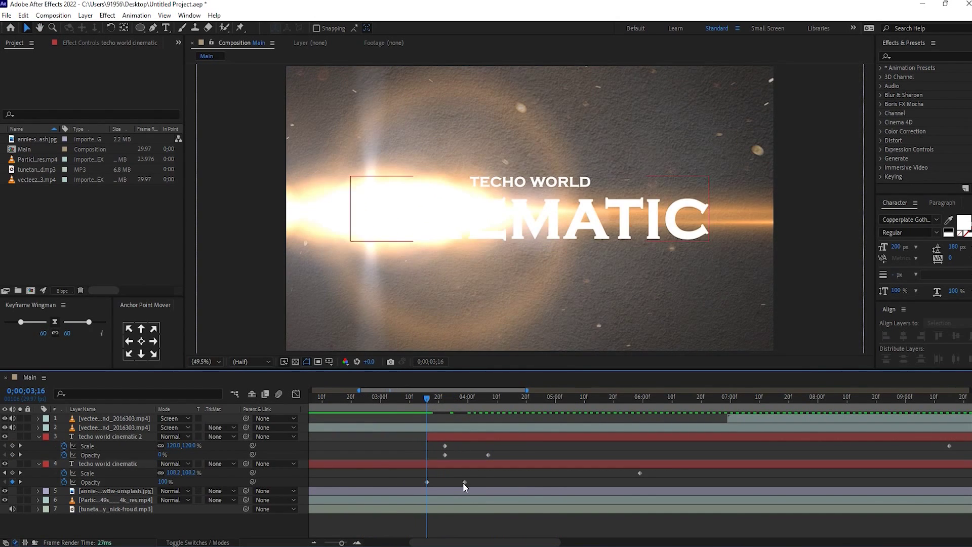
Move the title copy's scale and opacity keyframes to start at 0;00;03;28, and preview the change from 0;00;02;29
left_click(421, 397)
left_click_drag(421, 396, 462, 406)
left_click_drag(429, 442, 505, 455)
left_click(418, 408)
left_click_drag(417, 408, 377, 422)
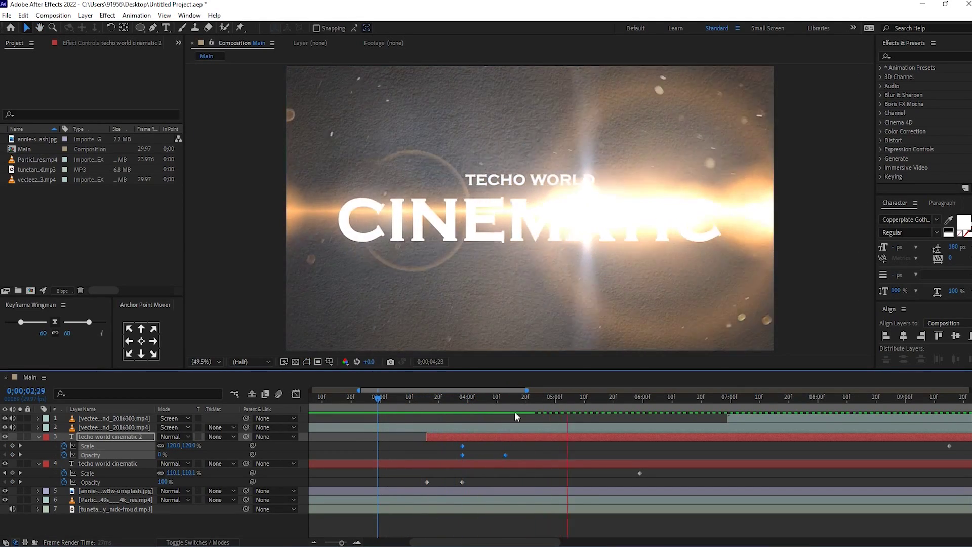
left_click(571, 453)
key("h")
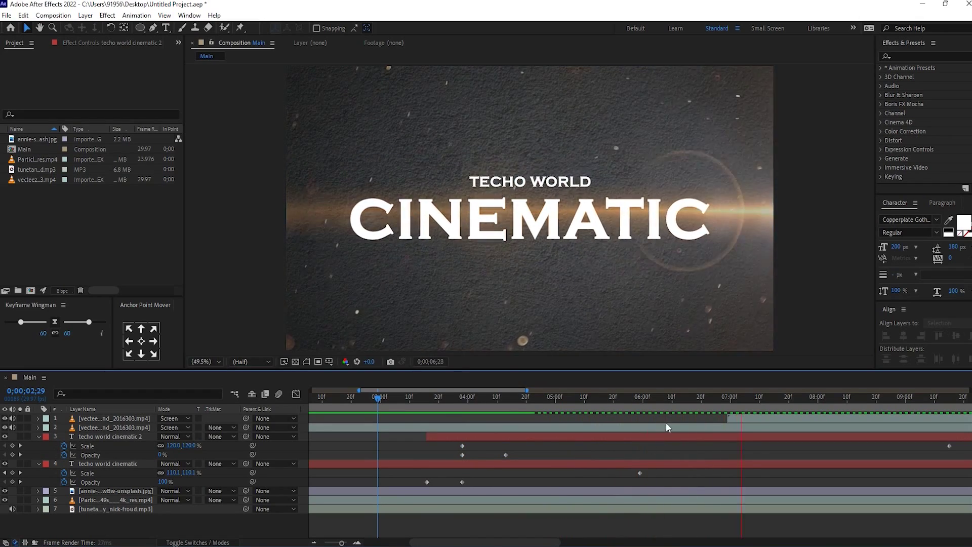
key("v")
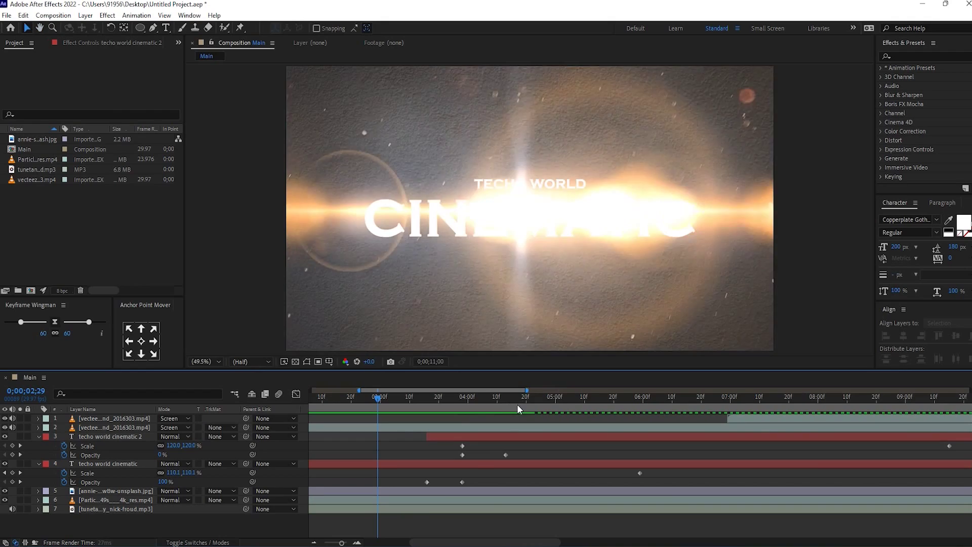
Copy the original title's two fade-out opacity keyframes to the title copy at 0;00;07;09, and preview from 0;00;03;14
key("minus")
key("minus")
key("minus")
key("minus")
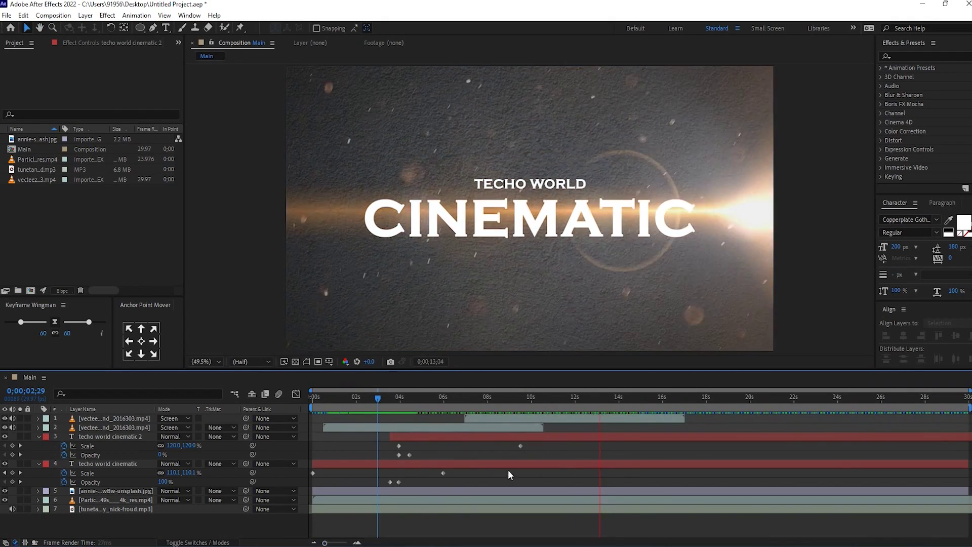
left_click_drag(583, 399, 450, 411)
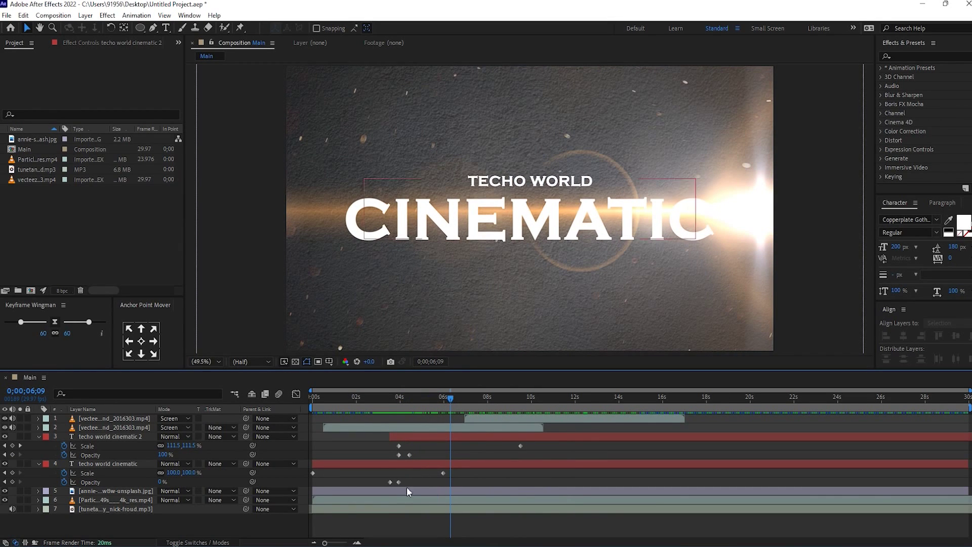
left_click_drag(369, 481, 402, 484)
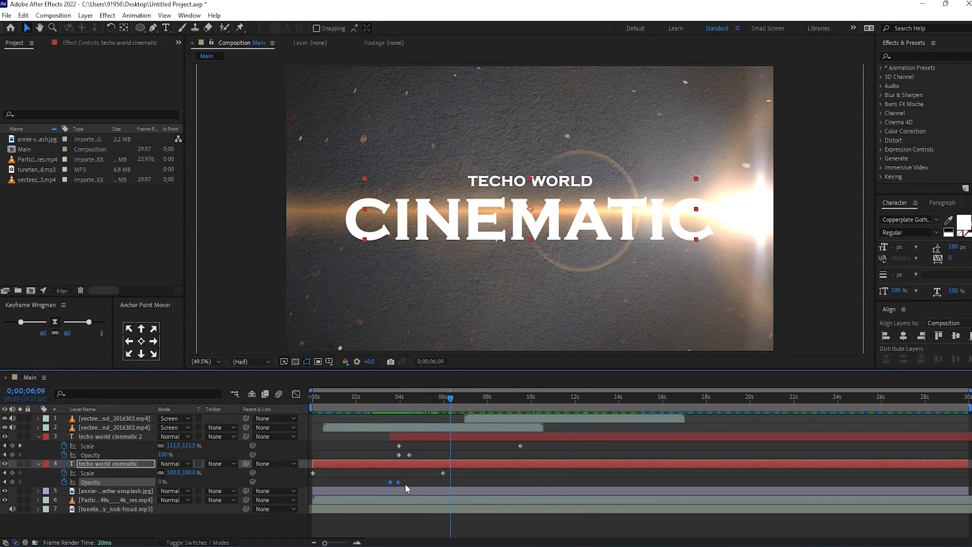
left_click(487, 437)
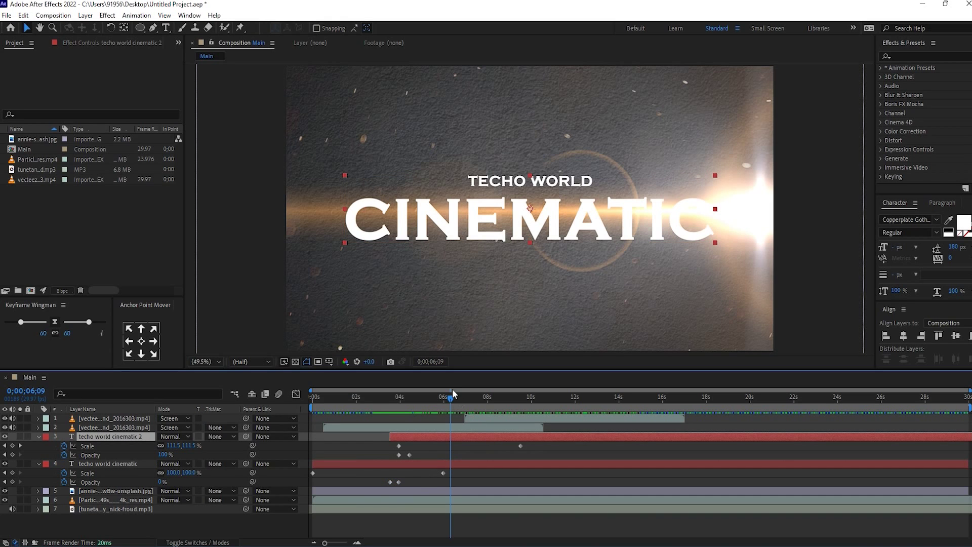
left_click_drag(444, 398, 470, 403)
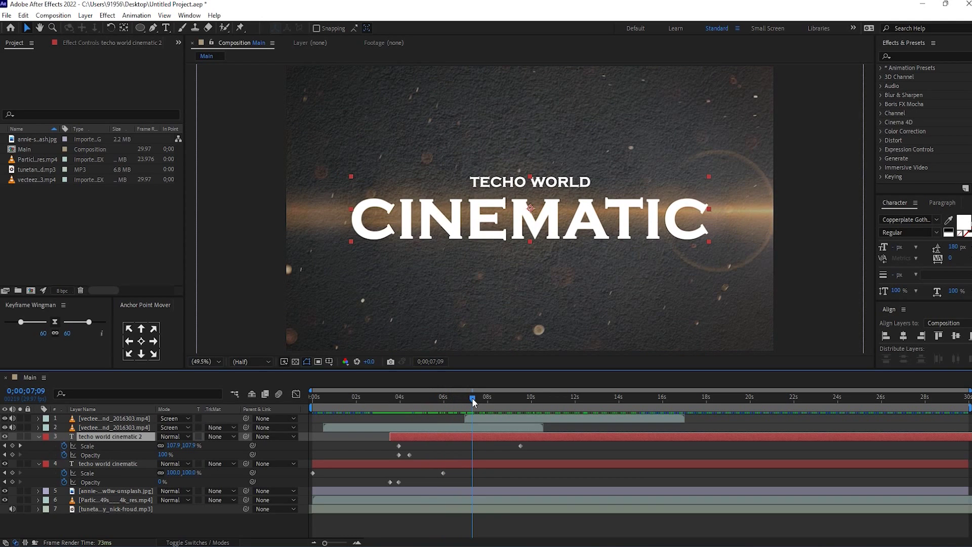
key("ctrl+v")
left_click_drag(473, 402, 388, 399)
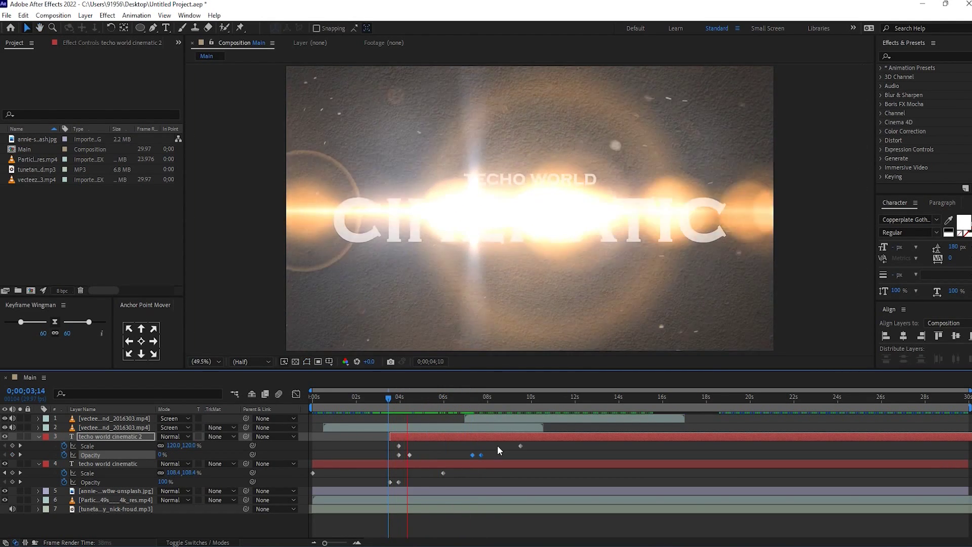
Move the title copy's fade-out keyframes about four seconds later, and preview the second lens flare from 0;00;08;26
left_click(500, 448)
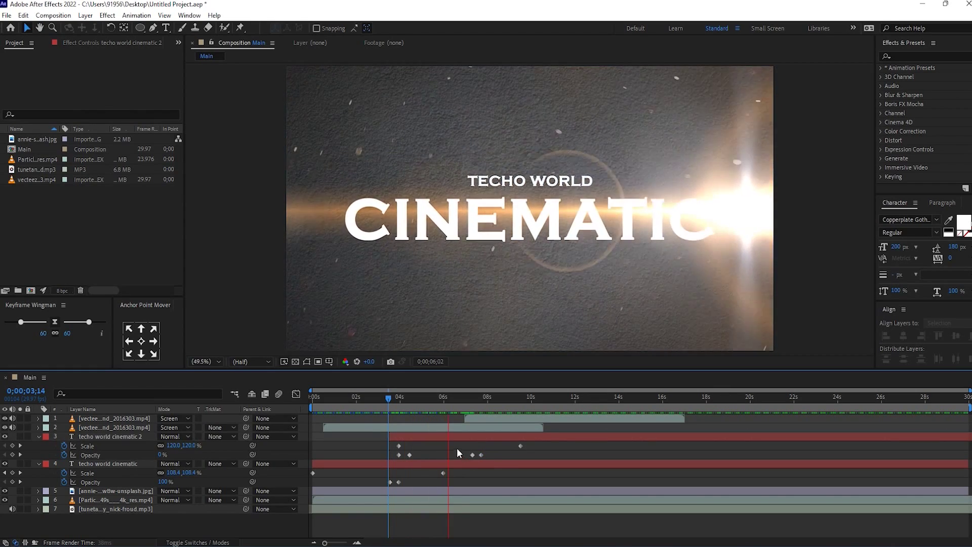
left_click_drag(457, 448, 573, 462)
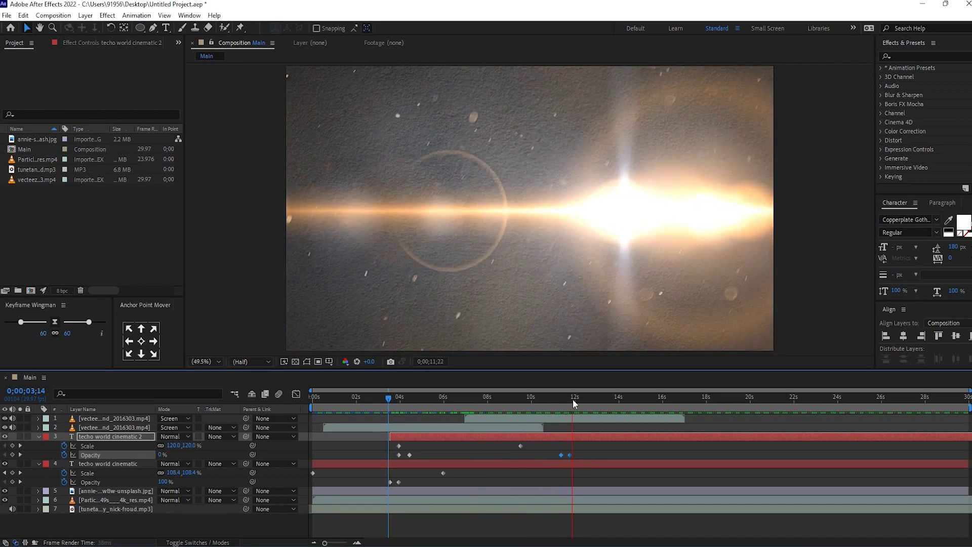
left_click_drag(521, 399, 514, 398)
key("space")
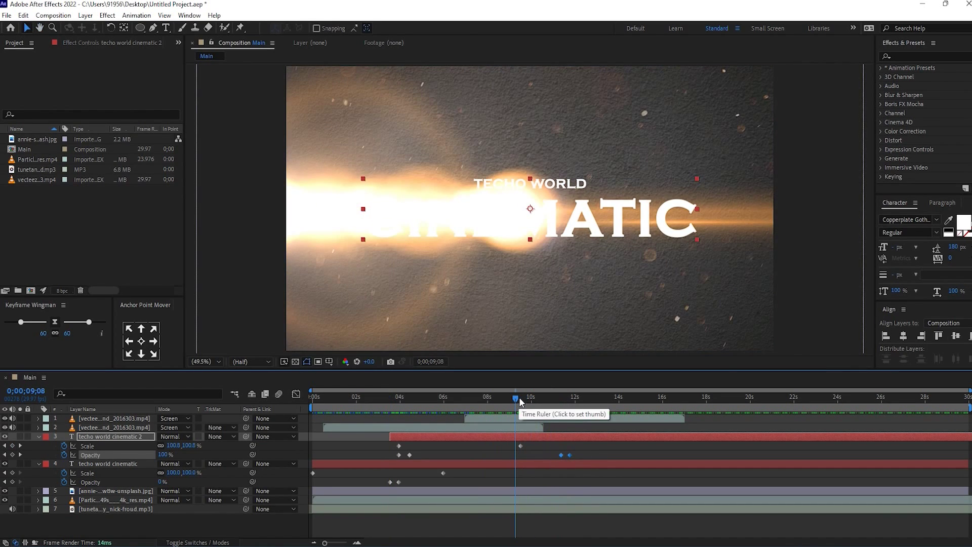
mouse_move(523, 399)
left_mouse_down()
mouse_move(546, 399)
mouse_move(507, 399)
left_mouse_up()
key("space")
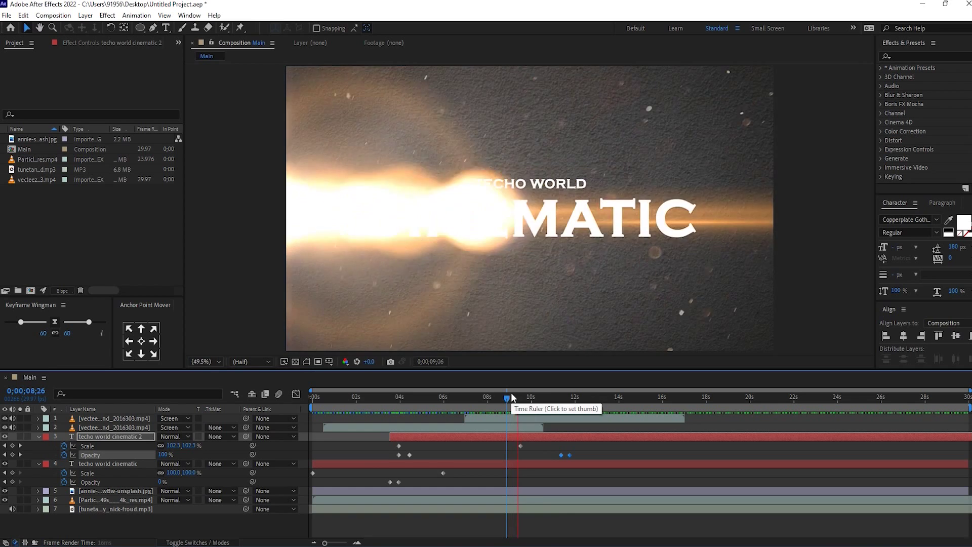
Delay the second lens flare by about 0.3 seconds, and set the title copy's fade-out to end at 0;00;10;22
left_click(546, 401)
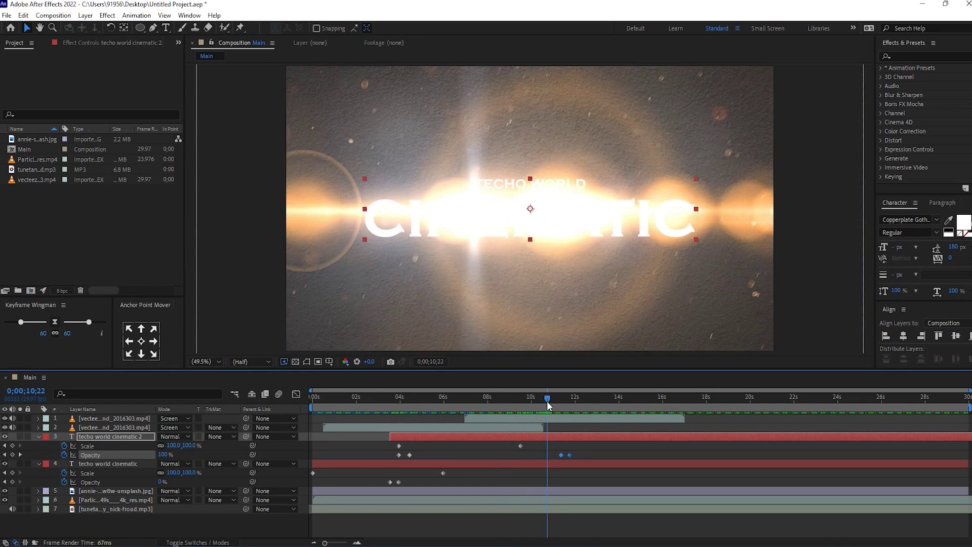
left_click_drag(558, 417, 565, 418)
left_click_drag(590, 449, 549, 458)
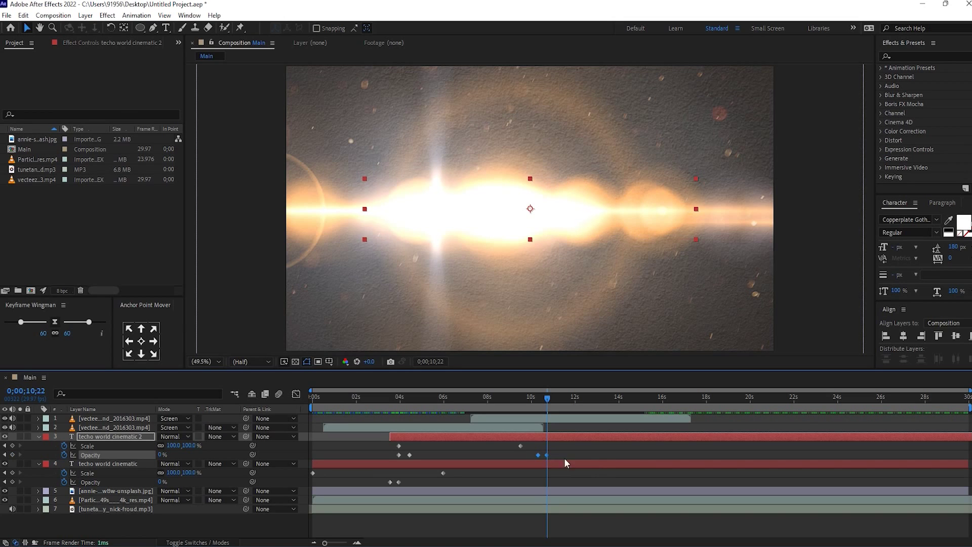
left_click(599, 462)
Duplicate the second title layer and start the new copy at about 0;00;10;07
left_click(560, 439)
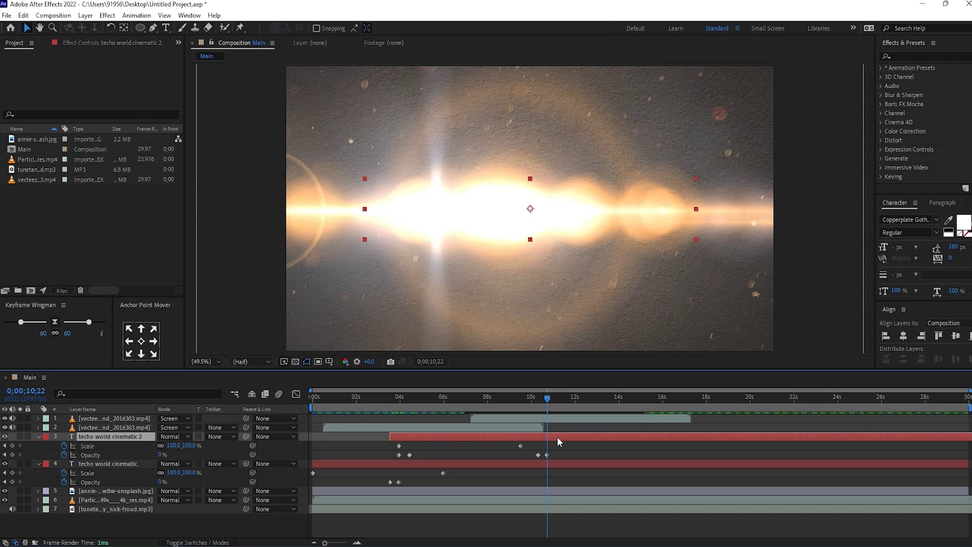
key("ctrl+d")
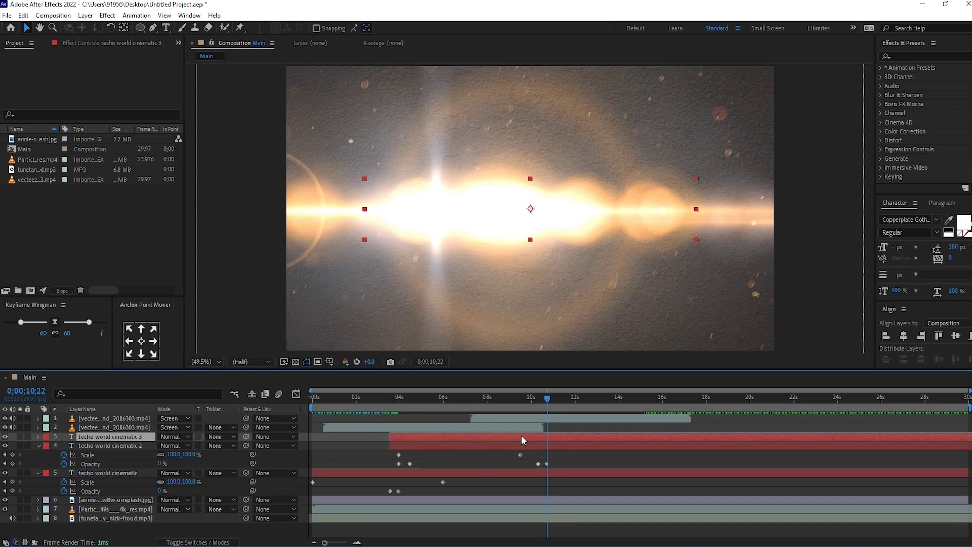
left_click_drag(521, 435, 667, 448)
left_click(667, 447)
key("ctrl+t")
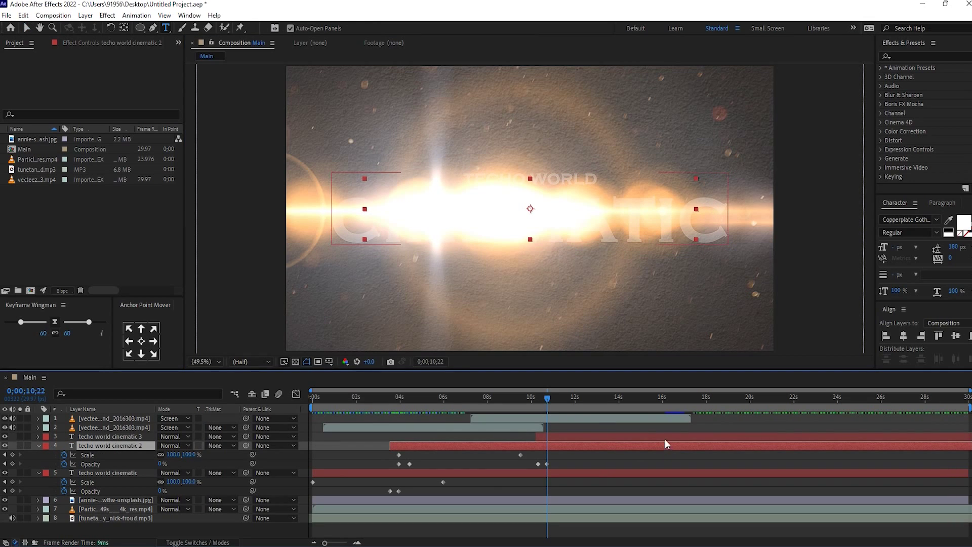
left_click(661, 437)
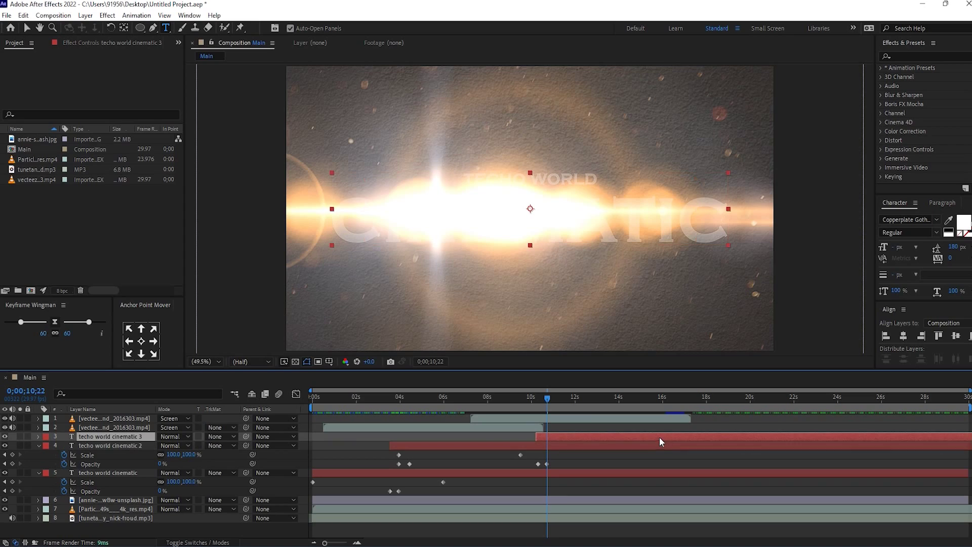
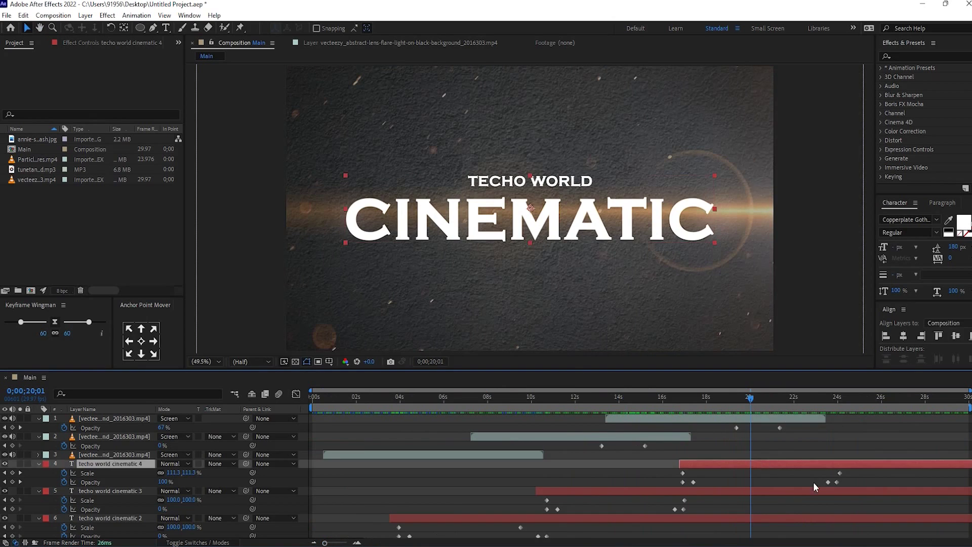
Start the fifth title at about 0;00;20;00, and duplicate the latest lens flare about three seconds later to cover the change
left_click_drag(697, 461, 768, 466)
left_click(716, 418)
key("ctrl+d")
left_click_drag(715, 418, 781, 425)
left_click(621, 400)
key("space")
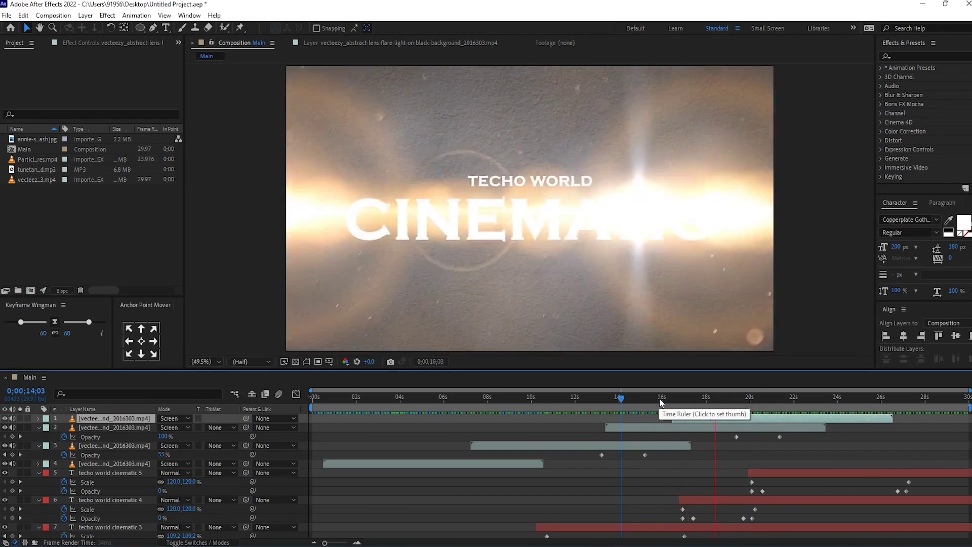
Duplicate the fifth title, start the copy at about 0;00;23;20, and move the fifth title's ending scale and fade-out keyframes to that time
left_click(791, 400)
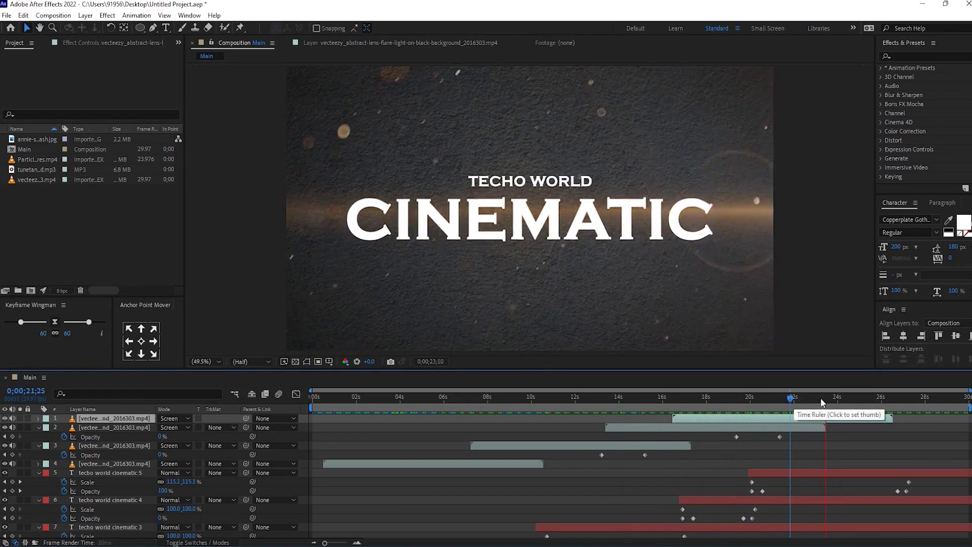
key("space")
key("ctrl+d")
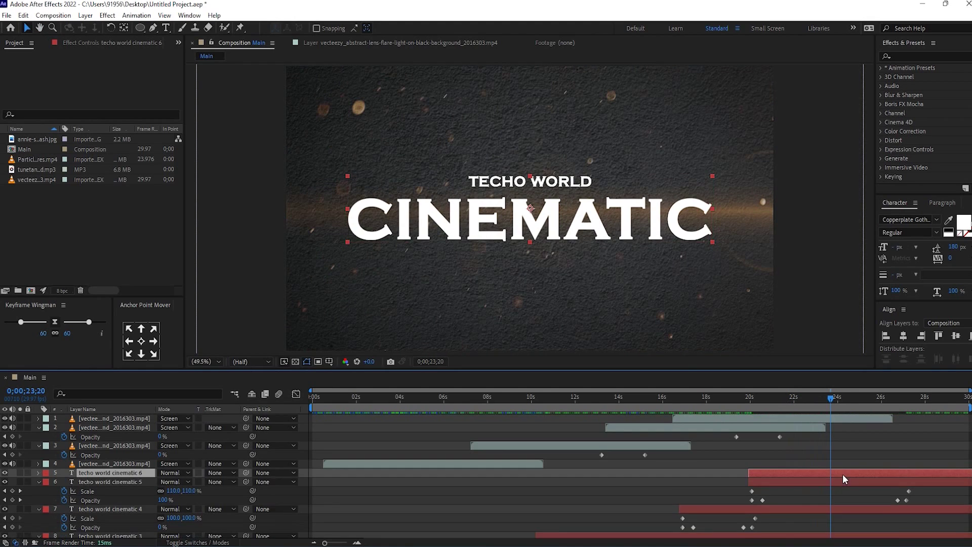
left_click_drag(764, 472, 844, 472)
left_click_drag(914, 504, 831, 516)
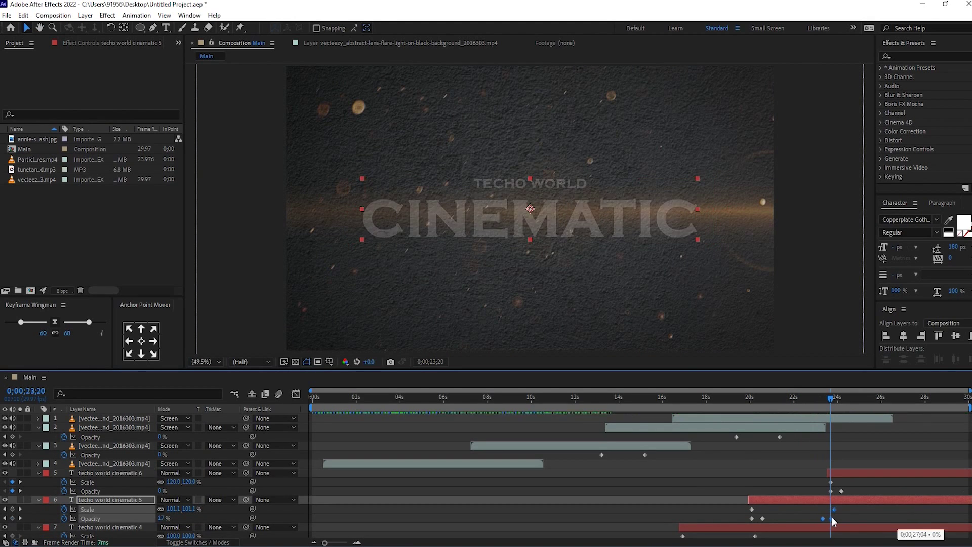
left_click(919, 472)
left_click_drag(919, 472, 825, 472)
left_click_drag(901, 494, 868, 471)
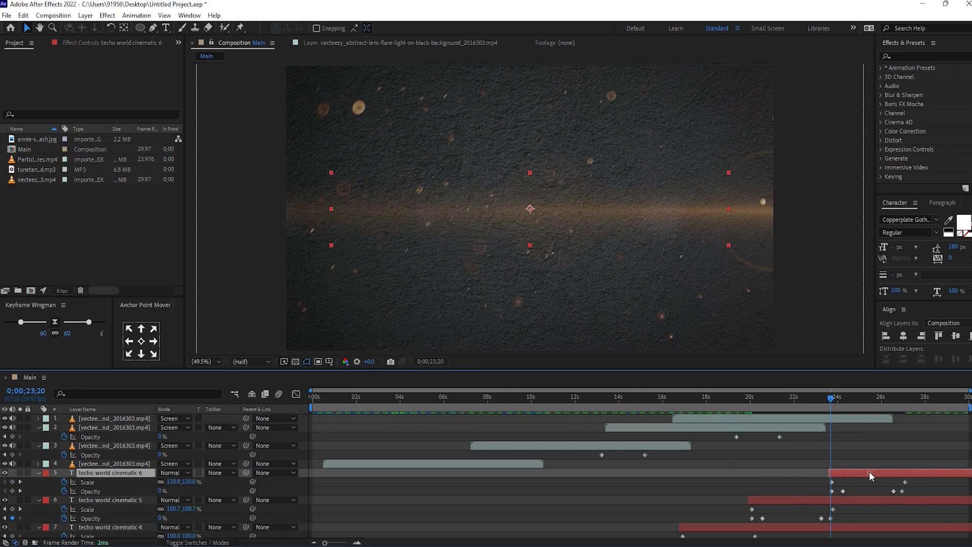
Duplicate the latest lens flare, start the copy at about 0;00;20;00, and shift the sixth title slightly so the flare covers the change
left_click(736, 405)
left_click_drag(736, 405, 833, 402)
left_click(832, 420)
key("ctrl+d")
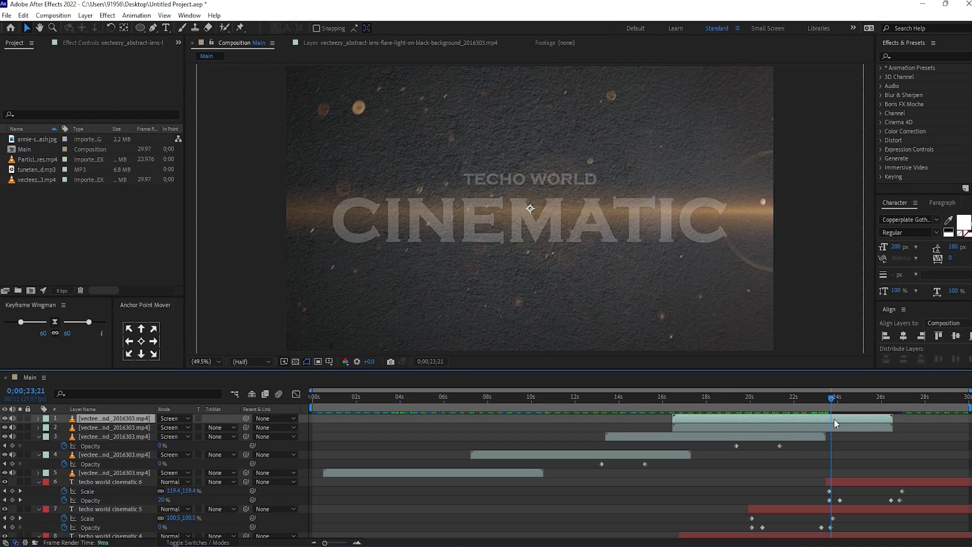
left_click_drag(782, 400, 834, 404)
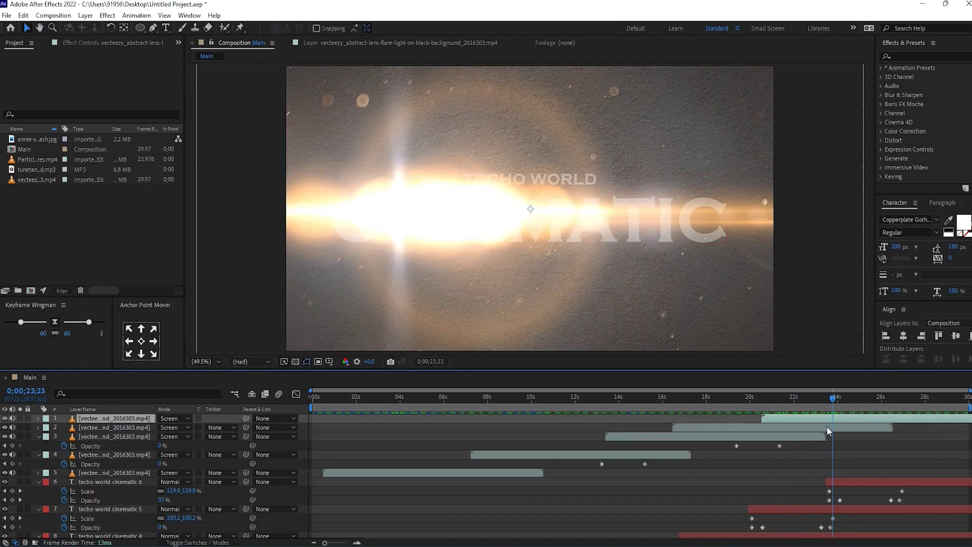
left_click(848, 484)
left_click_drag(848, 484, 851, 486)
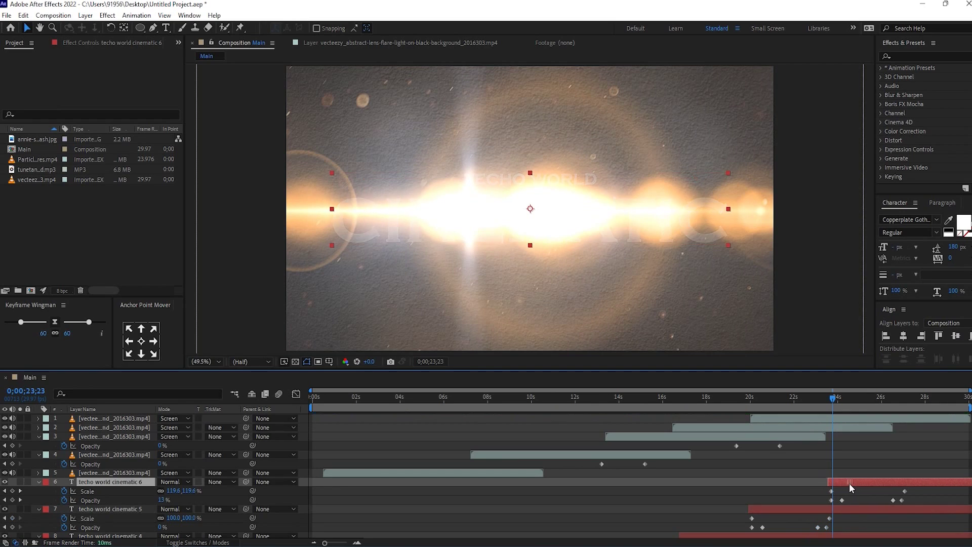
key("space")
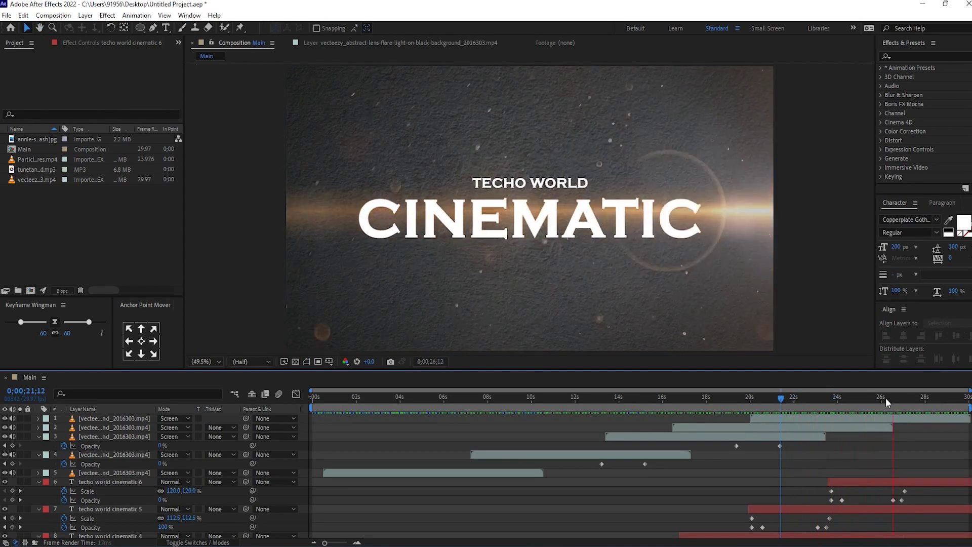
key("space")
Duplicate the sixth title layer and start the copy about three seconds later, near 0;00;26;15
left_click(901, 484)
key("ctrl+d")
left_click_drag(857, 485, 924, 481)
Duplicate the latest lens flare and start the copy about three seconds later to cover the change to the seventh title
left_click(900, 420)
left_click_drag(861, 398, 802, 400)
key("ctrl+d")
left_click(898, 399)
left_click_drag(776, 418, 842, 421)
Nudge the seventh title, move the sixth title's ending scale and opacity keyframes about 0.3 seconds earlier, and preview from 0;00;24;06
left_click_drag(911, 493, 910, 491)
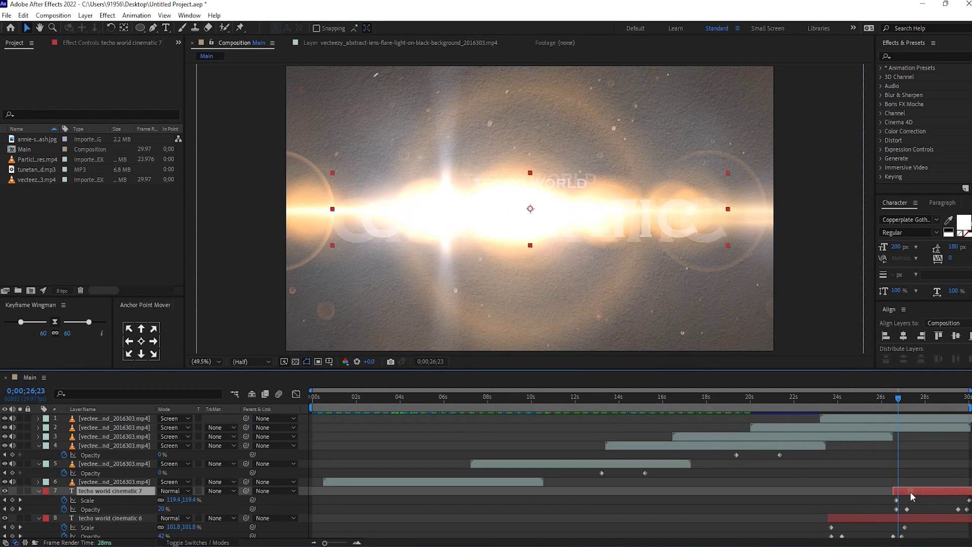
left_click_drag(902, 535, 895, 535)
left_click(840, 397)
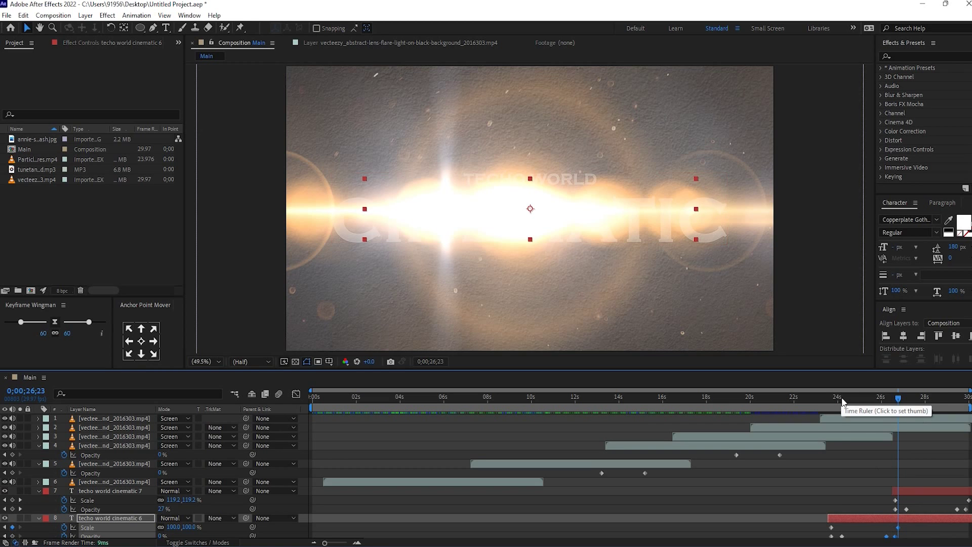
key("space")
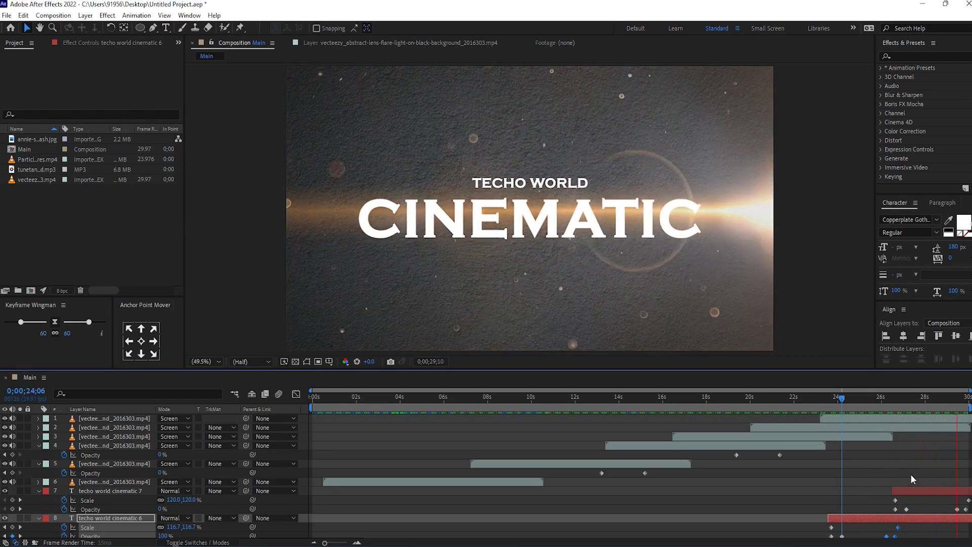
Delete the seventh title's two fade-out opacity keyframes and return to the start of the composition
left_click_drag(944, 505, 970, 511)
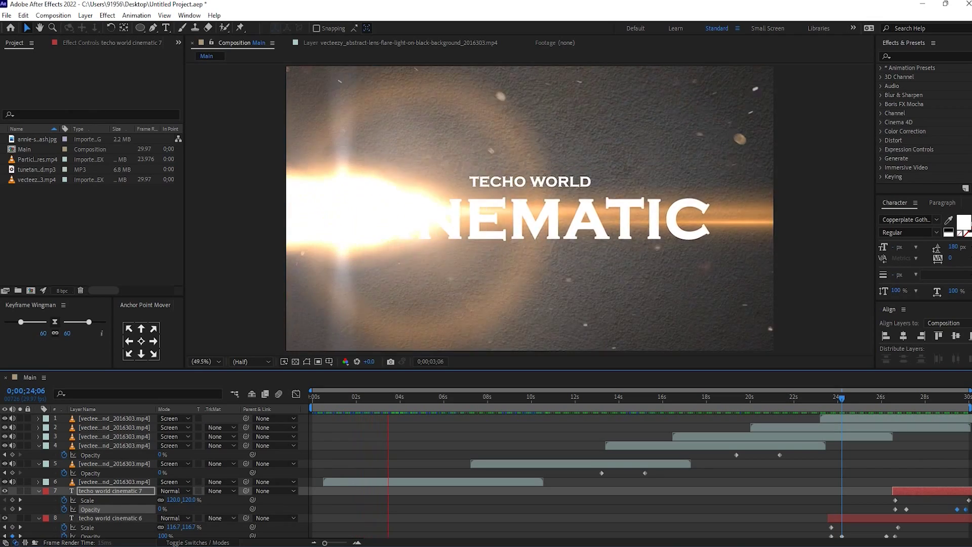
key("Delete")
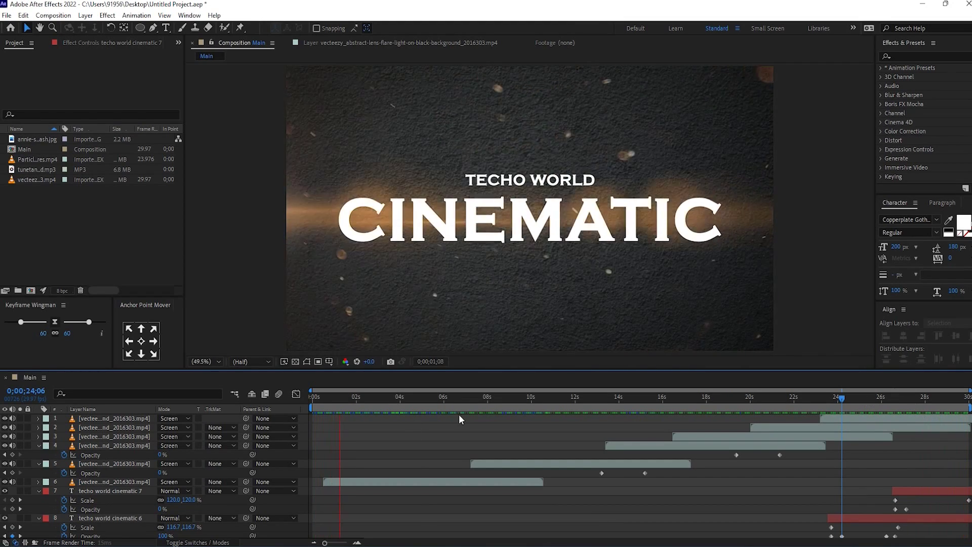
left_click_drag(415, 398, 304, 409)
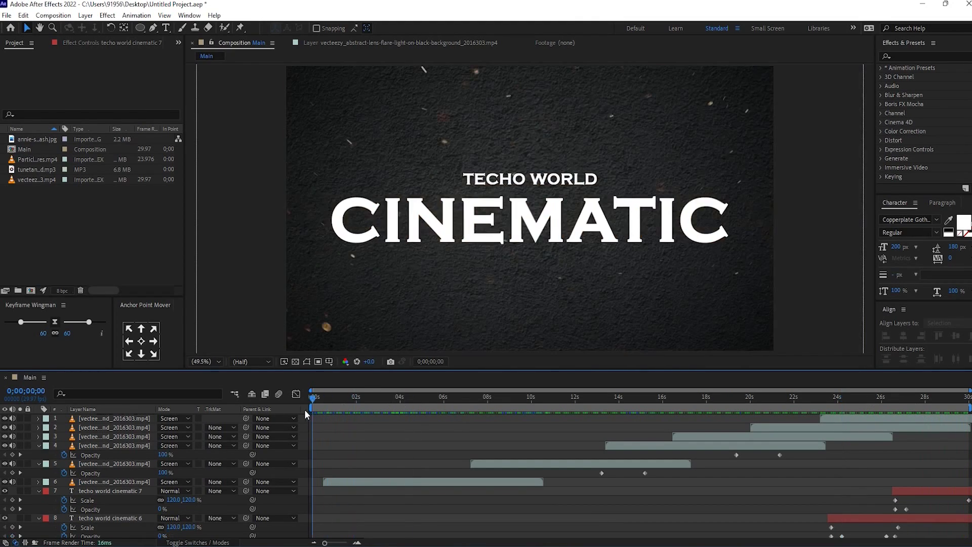
Collapse the revealed properties of all lens flare and title layers in the Main composition
left_click(38, 447)
left_click(38, 455)
left_click(38, 473)
left_click(39, 482)
left_click(38, 491)
left_click(38, 527)
left_click(39, 499)
scroll(92, 471, "down", 2)
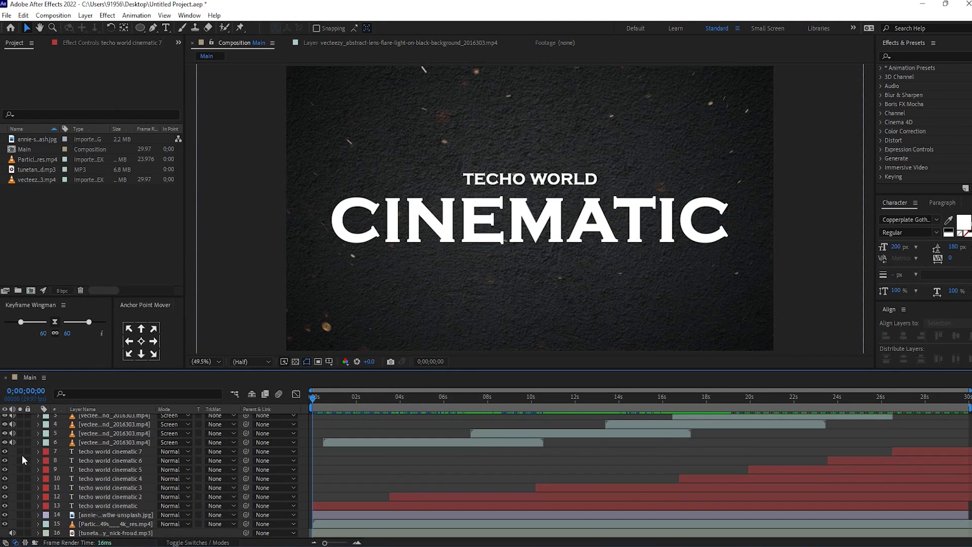
Pre-compose the seven title layers into a new composition named Text, moving all attributes into it
left_click_drag(14, 454, 59, 504)
right_click(93, 505)
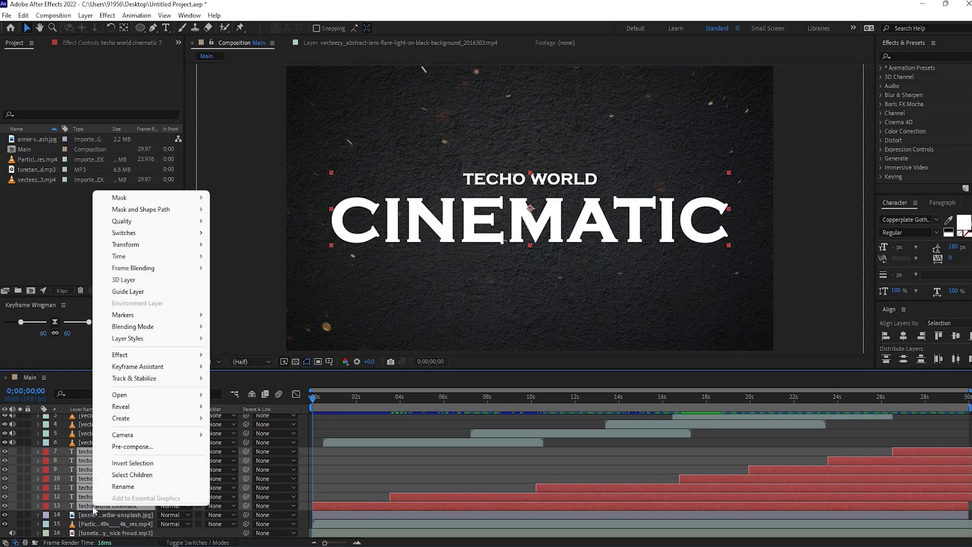
left_click(109, 447)
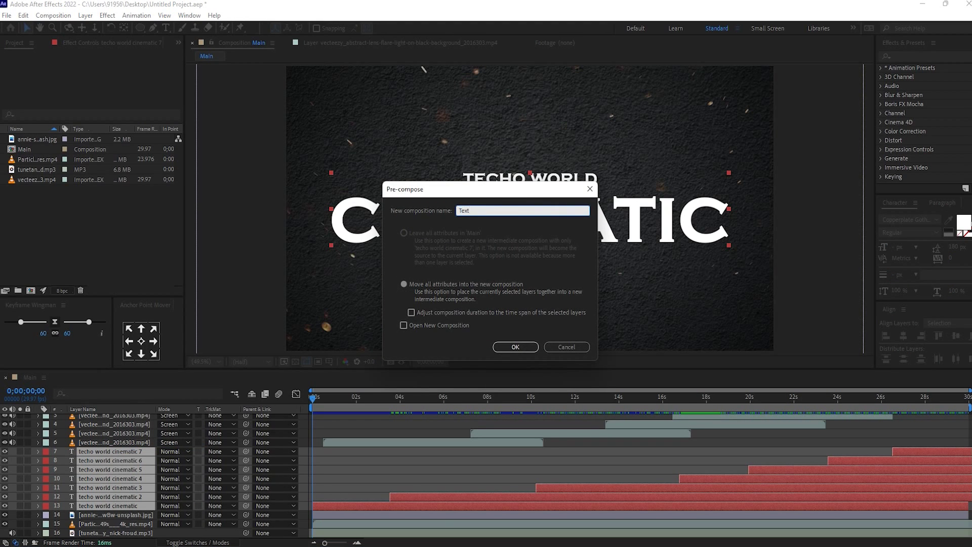
key("Return")
Open the Text composition and replace CINEMATIC with PRESENTS in the second title
double_click(106, 444)
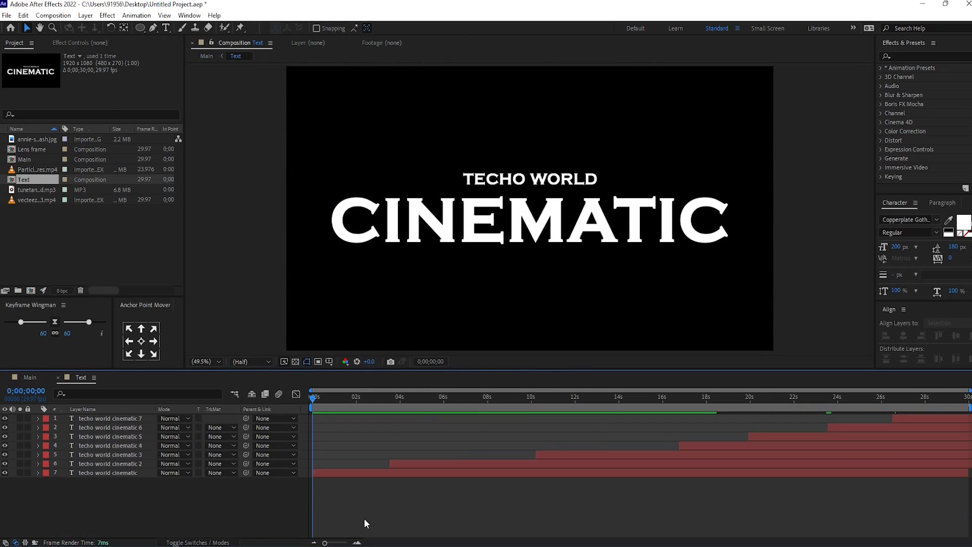
left_click_drag(322, 392, 436, 397)
left_click(455, 460)
left_click_drag(366, 397, 450, 410)
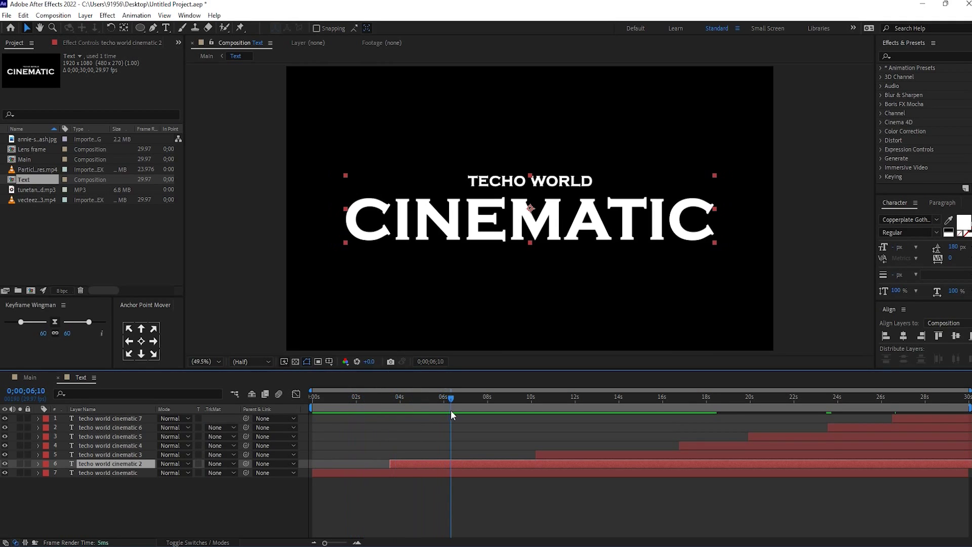
double_click(519, 221)
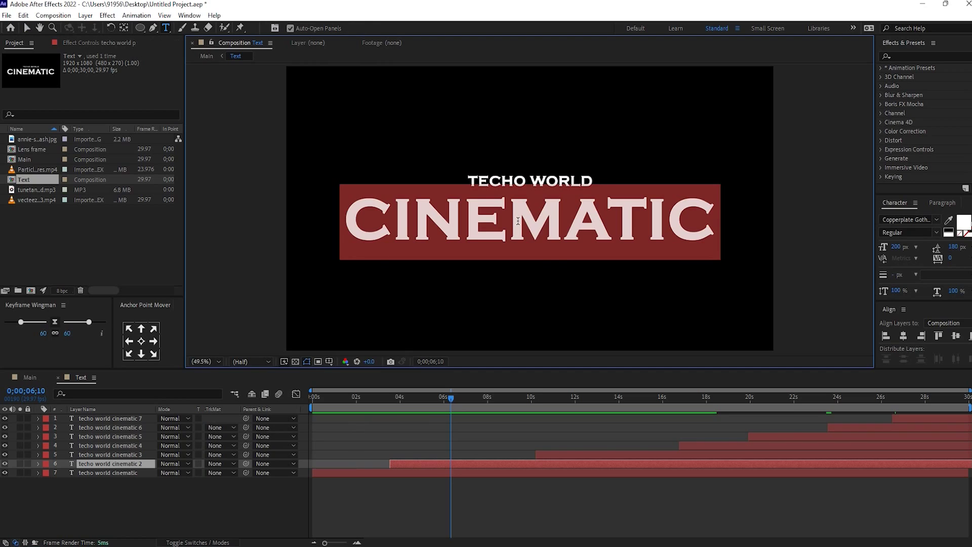
type("presents")
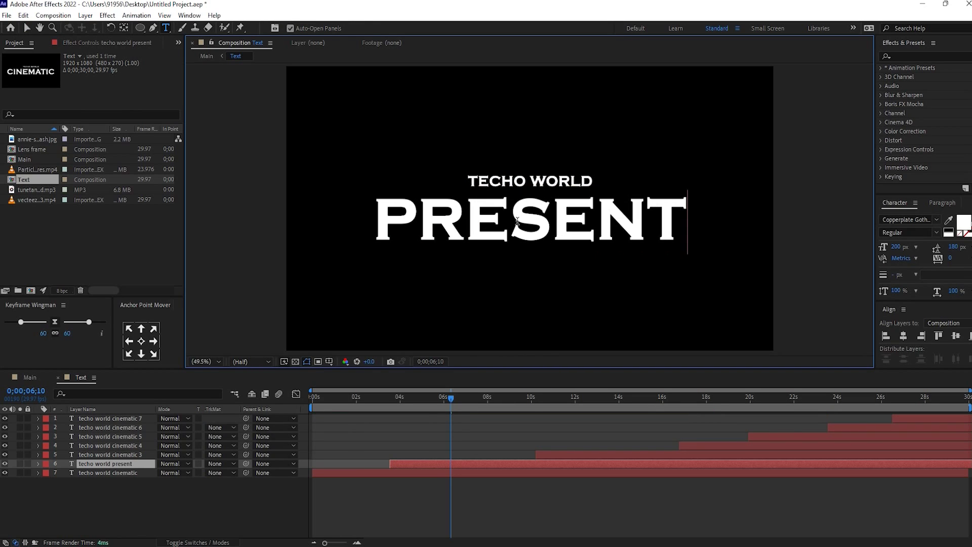
Change the third title's two lines to EPIC and TRAILER
left_click(547, 392)
left_click_drag(557, 399, 589, 398)
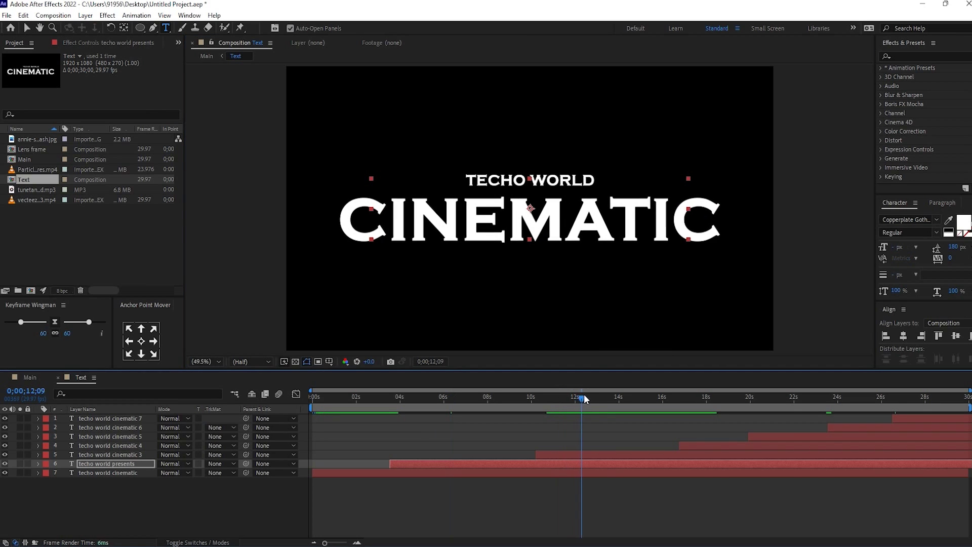
left_click(612, 455)
triple_click(522, 178)
type("EPIC")
triple_click(546, 221)
type("TRAILER")
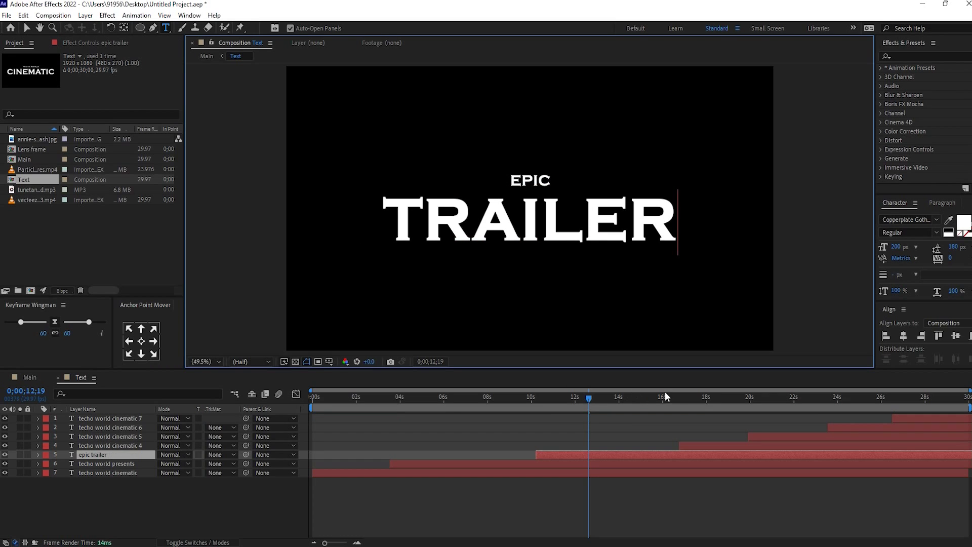
key("Escape")
Replace CINEMATIC with EASY CREATIVITY in the fourth title, working at about 0;00;18;15
left_click_drag(588, 397, 715, 399)
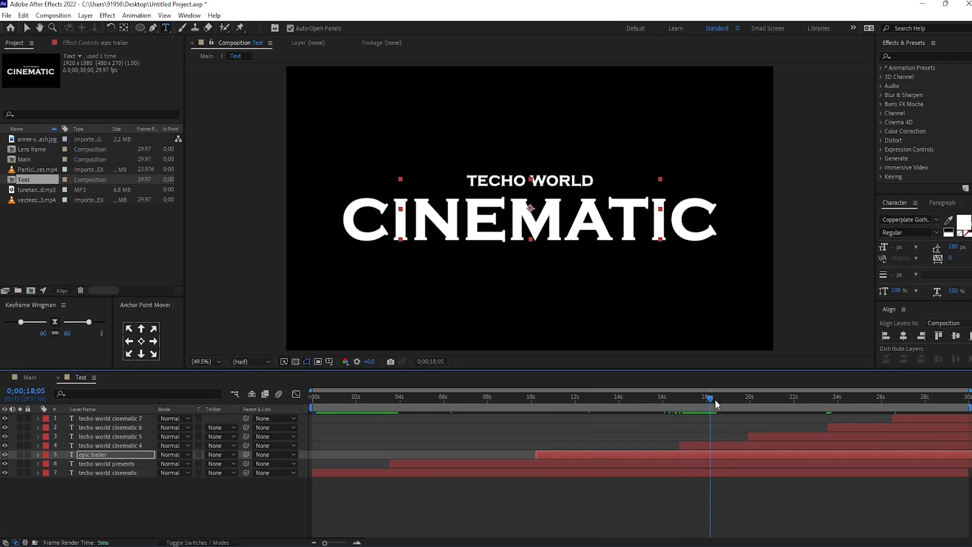
left_click(731, 445)
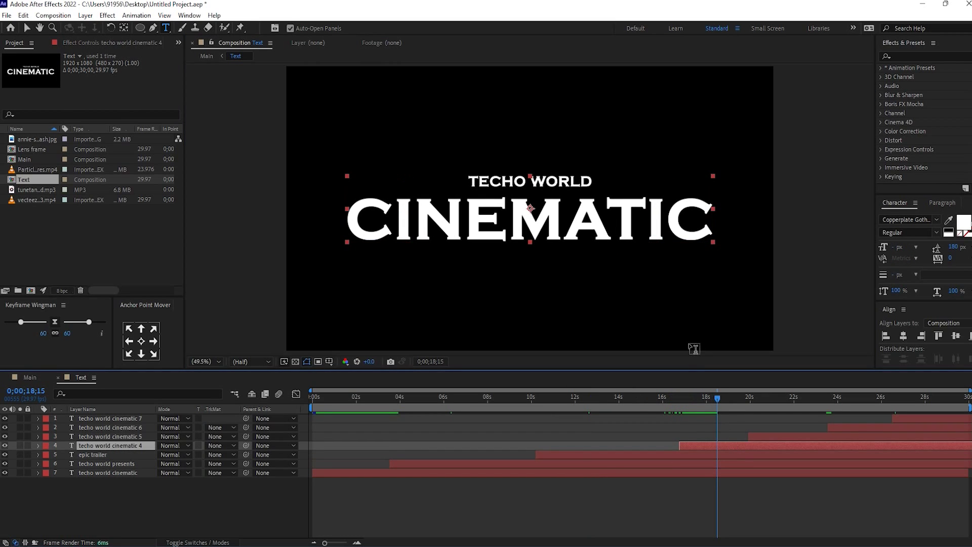
left_click(580, 235)
double_click(580, 235)
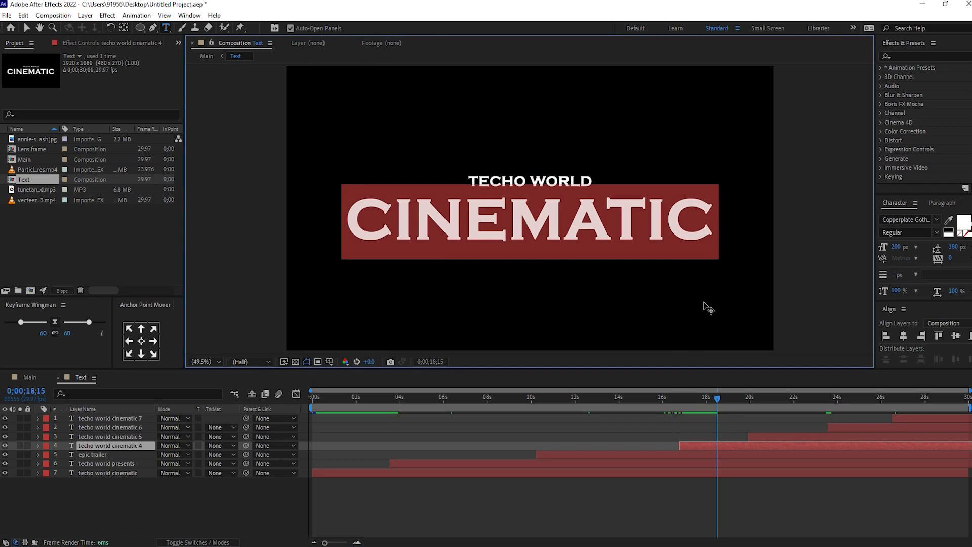
type("easy creativi")
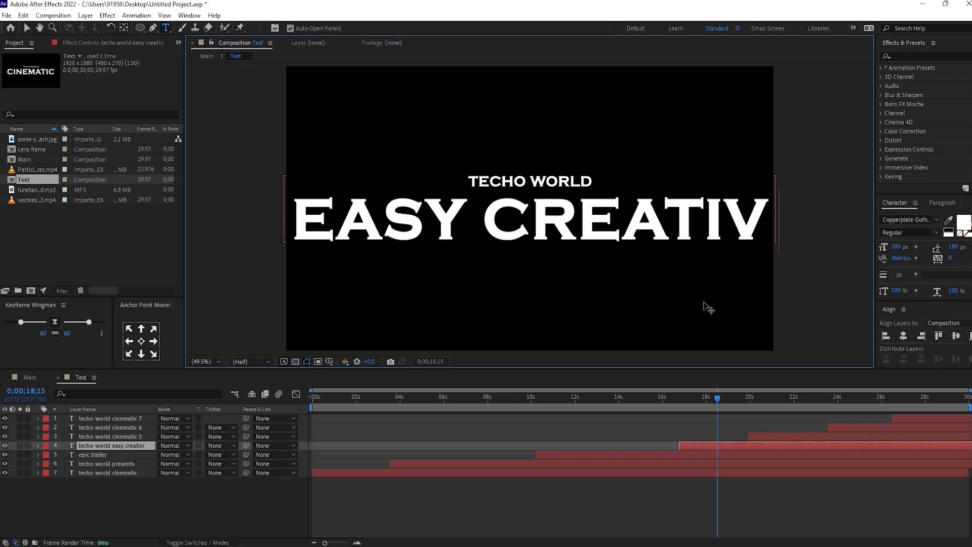
type("ty")
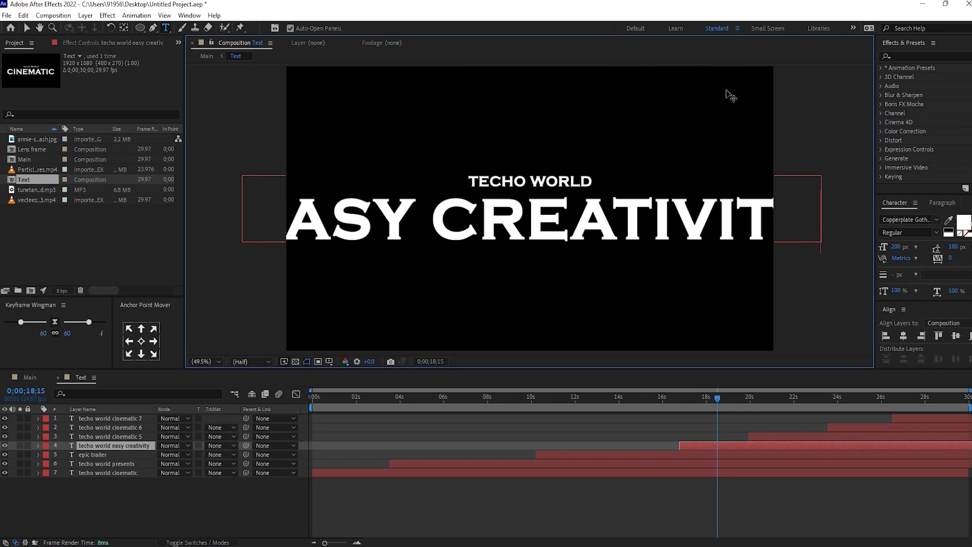
Set the font size of the EASY CREATIVITY line to 160 px
triple_click(671, 227)
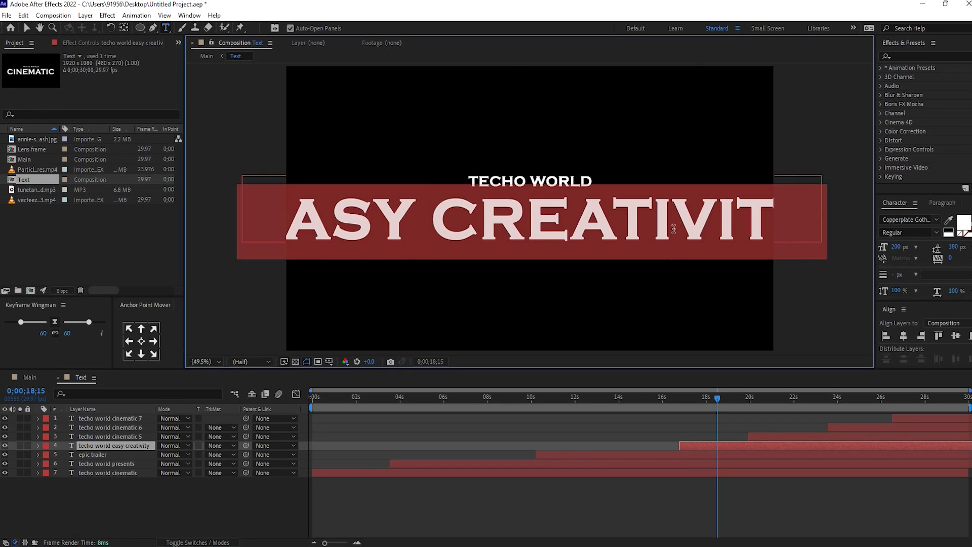
left_click(894, 248)
type("180")
key("Return")
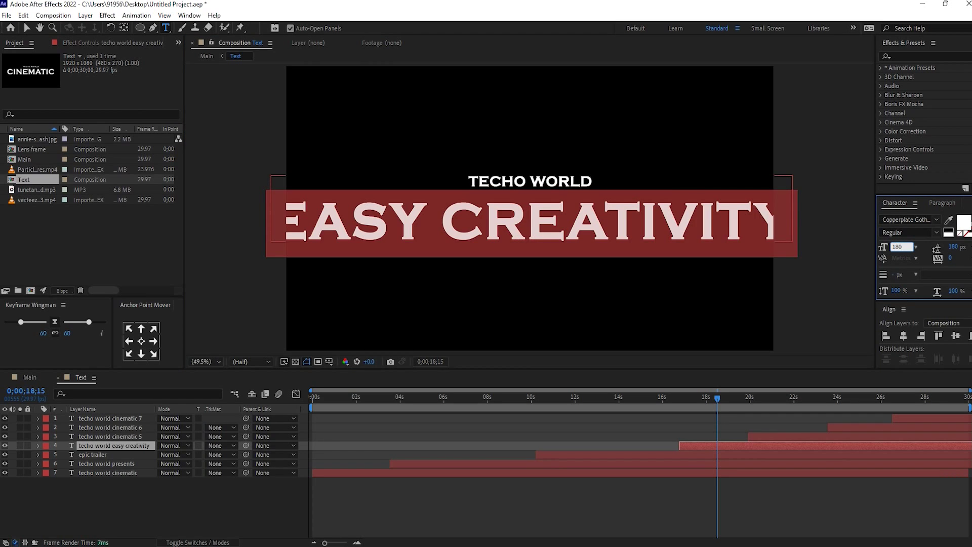
type("18")
type("60")
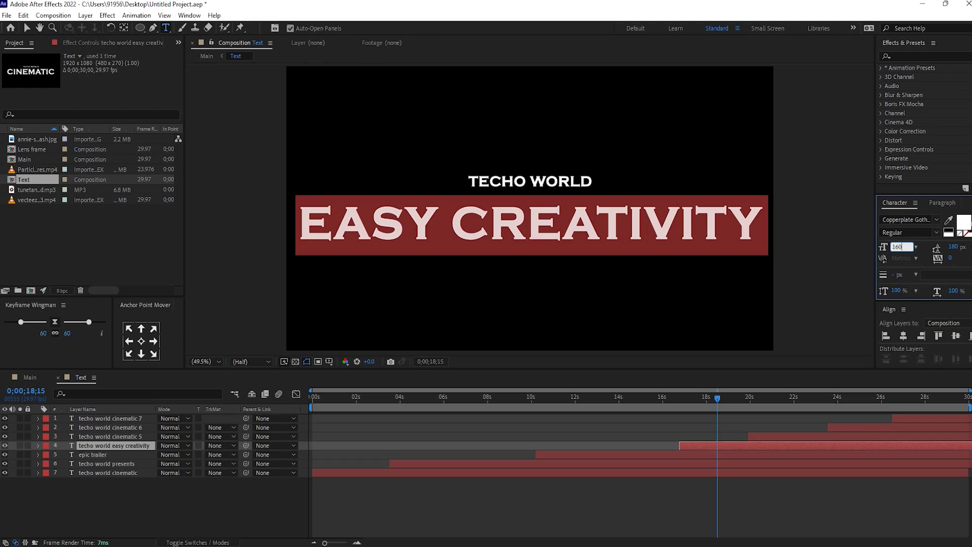
key("Return")
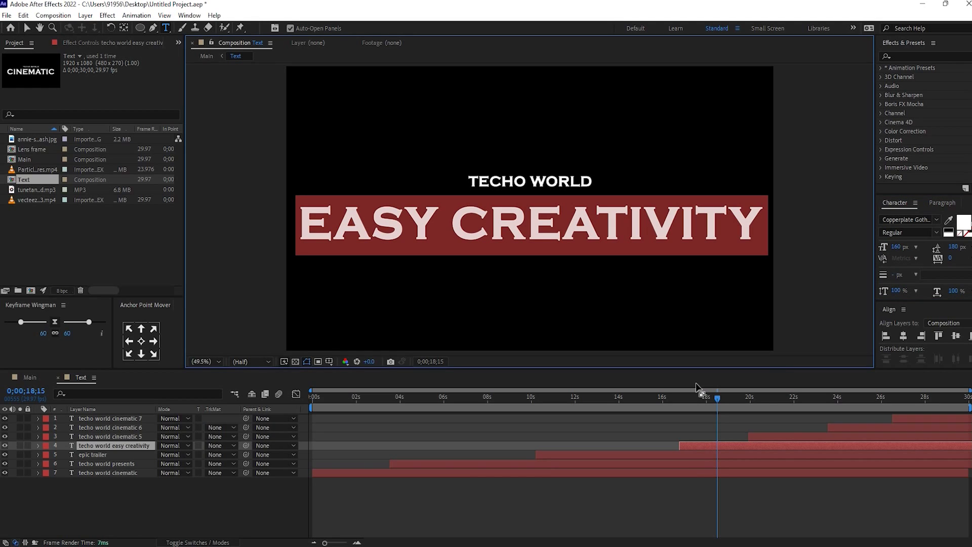
Centre the fourth title horizontally and vertically in the composition, and check it at 0;00;19;05
left_click(902, 335)
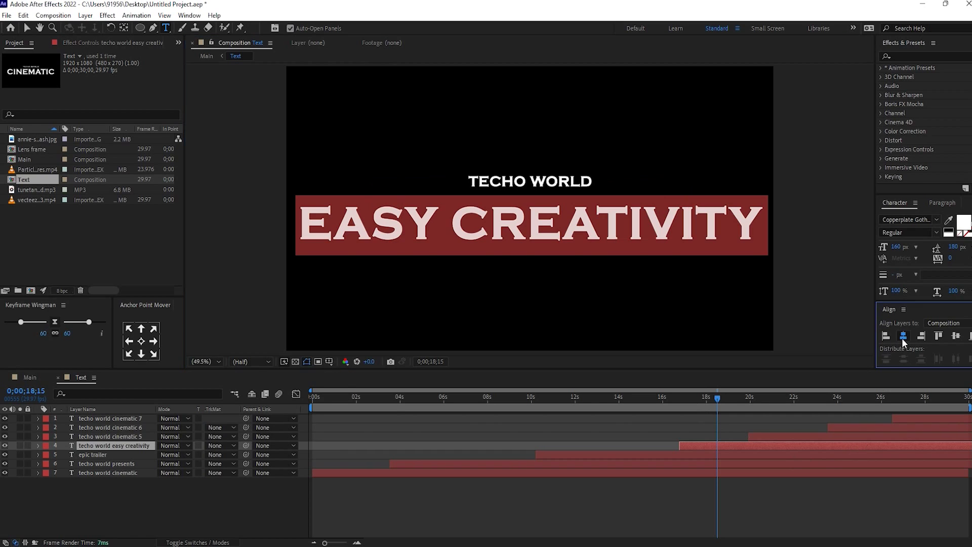
left_click(956, 336)
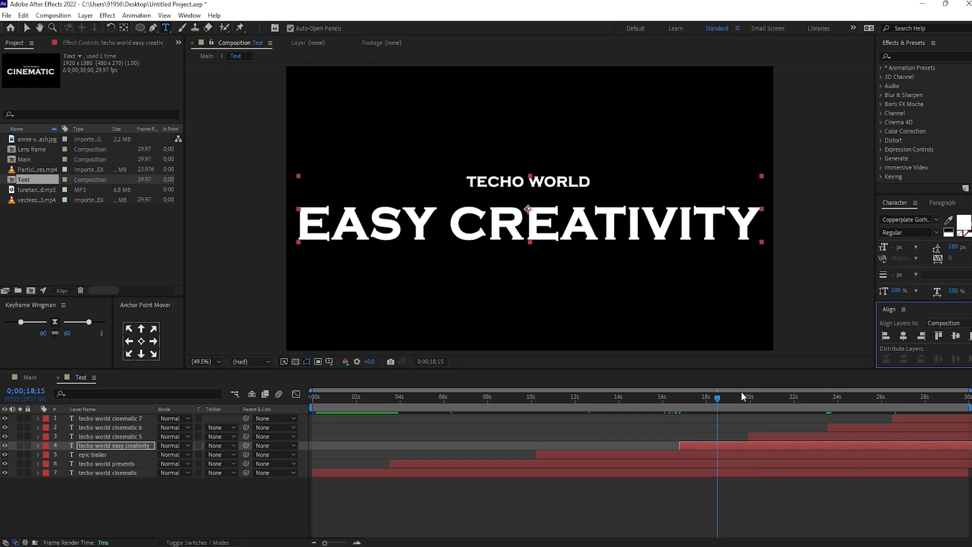
mouse_move(742, 396)
left_mouse_down()
mouse_move(764, 397)
mouse_move(732, 398)
left_mouse_up()
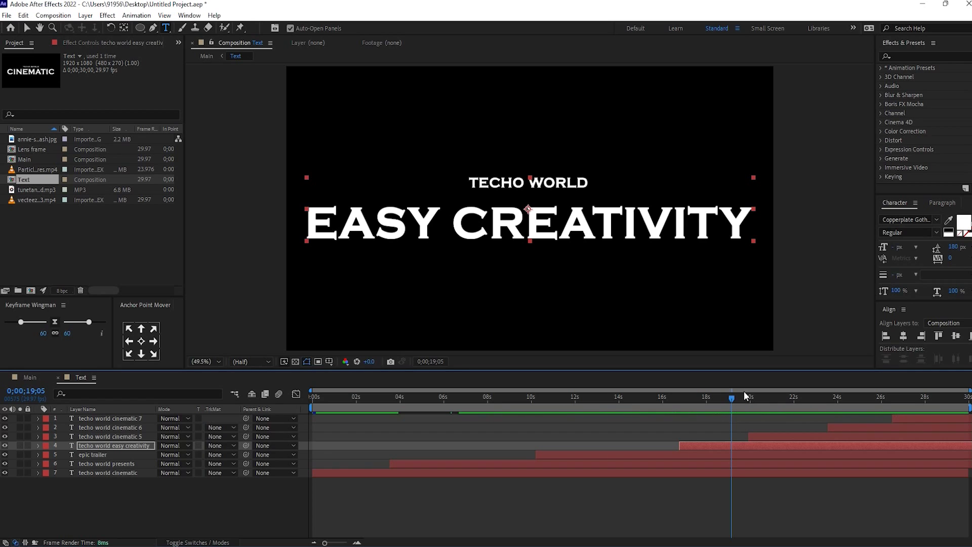
At about 0;00;16;29, reduce the font size of the fourth title's EASY CREATIVITY line to 150 px
left_click_drag(732, 400, 682, 408)
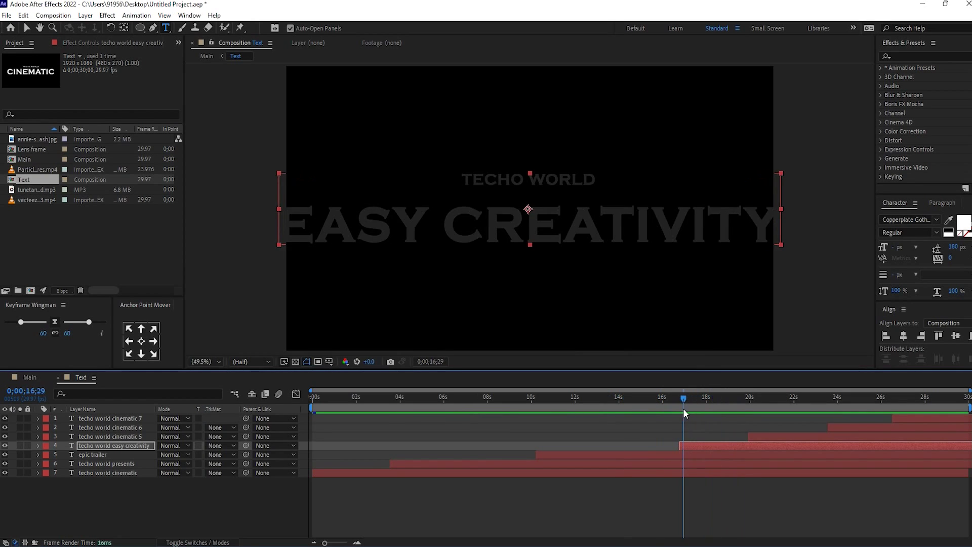
triple_click(667, 231)
left_click_drag(906, 247, 893, 247)
Change the fifth title's two lines to IN THIS and TUTORIAL, working at about 0;00;21;14
left_click(782, 398)
triple_click(588, 181)
type("in this")
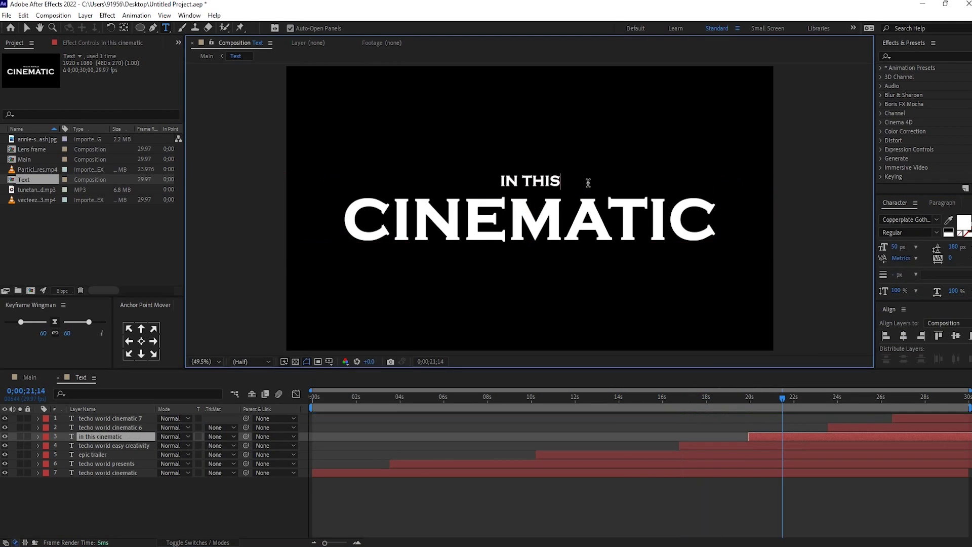
triple_click(577, 232)
type("tutorial")
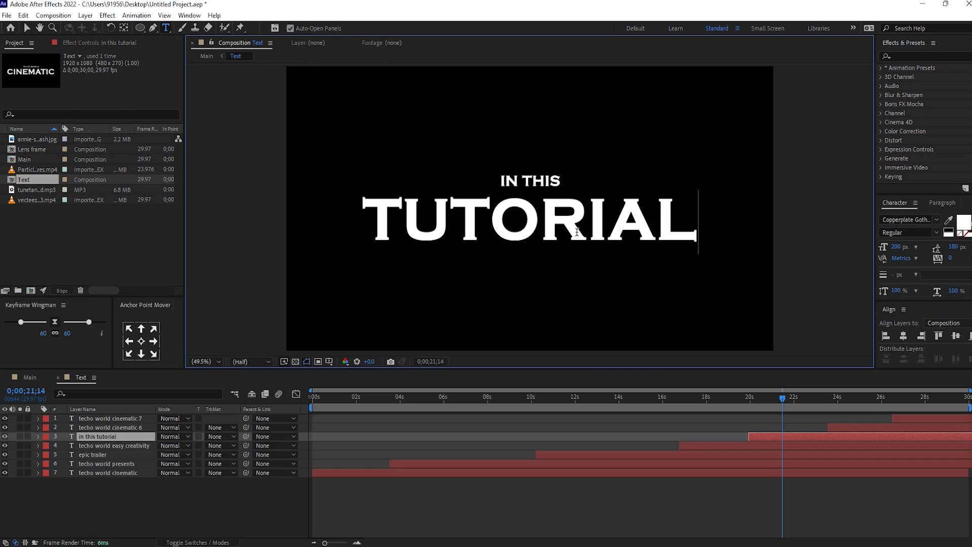
key("Escape")
Preview on to about 0;00;24;11 and change the sixth title's two lines to CREATE and LIKE THIS
key("space")
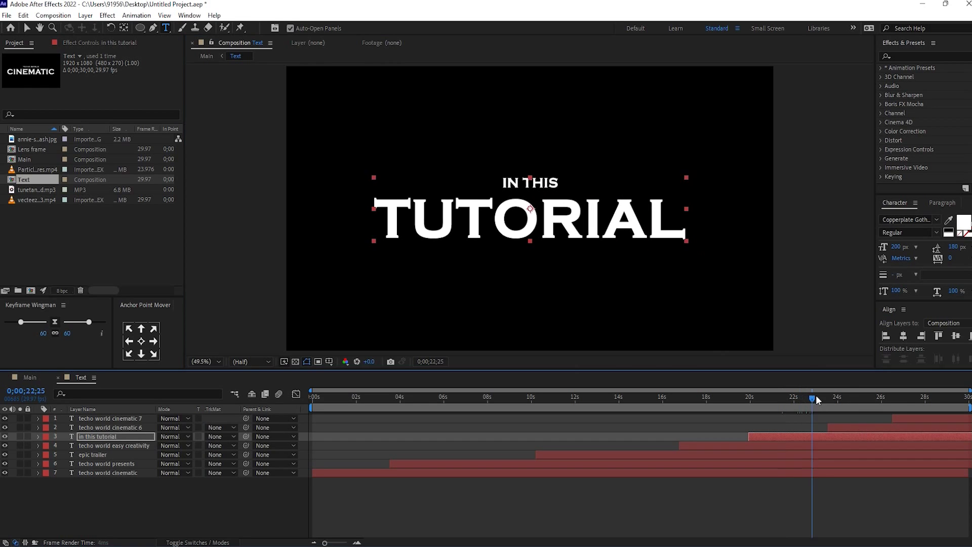
key("space")
triple_click(584, 182)
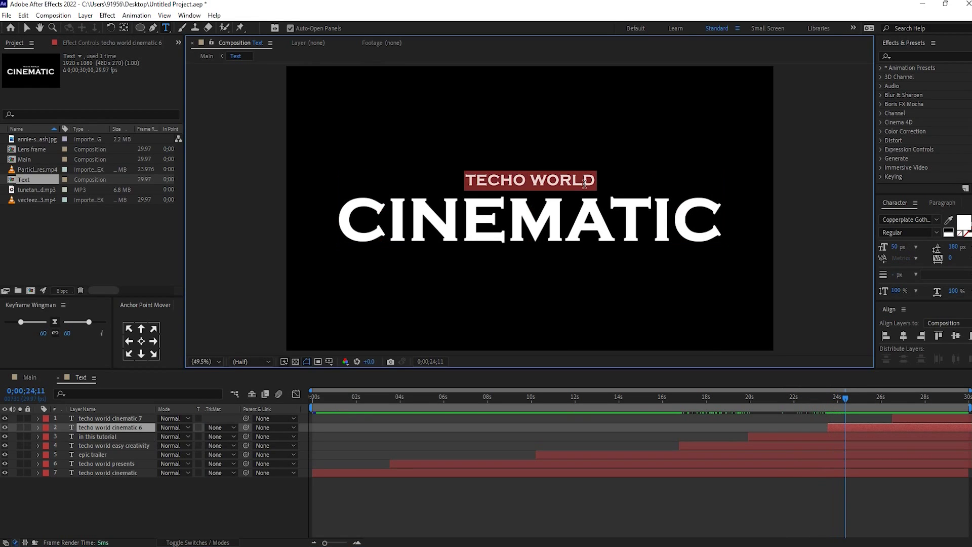
type("create")
triple_click(590, 219)
type("like this")
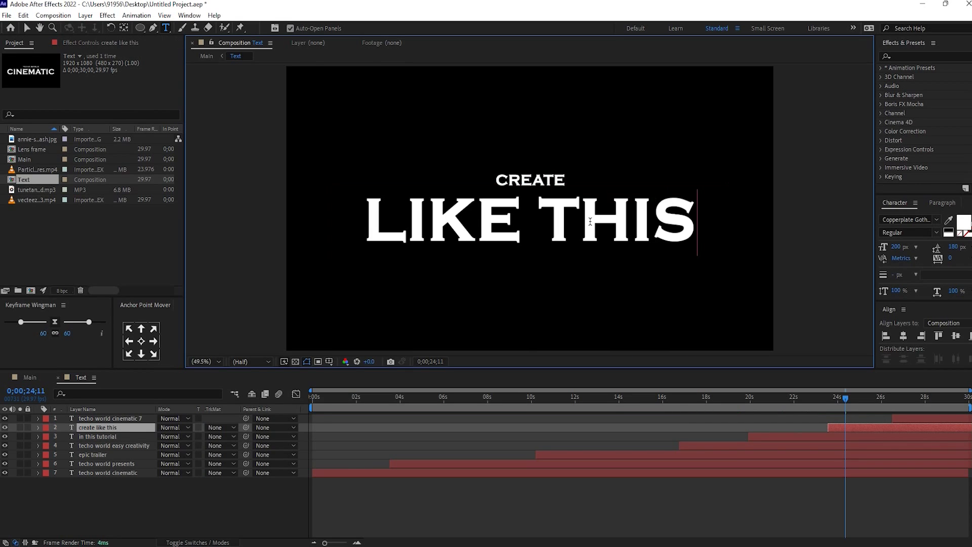
Change the seventh title's two lines to KEEP and SUPPORTING US, working at about 0;00;27;18
mouse_move(928, 394)
left_mouse_down()
mouse_move(867, 397)
mouse_move(916, 399)
left_mouse_up()
left_click(943, 418)
triple_click(588, 181)
type("keep s")
triple_click(563, 205)
type("supportin")
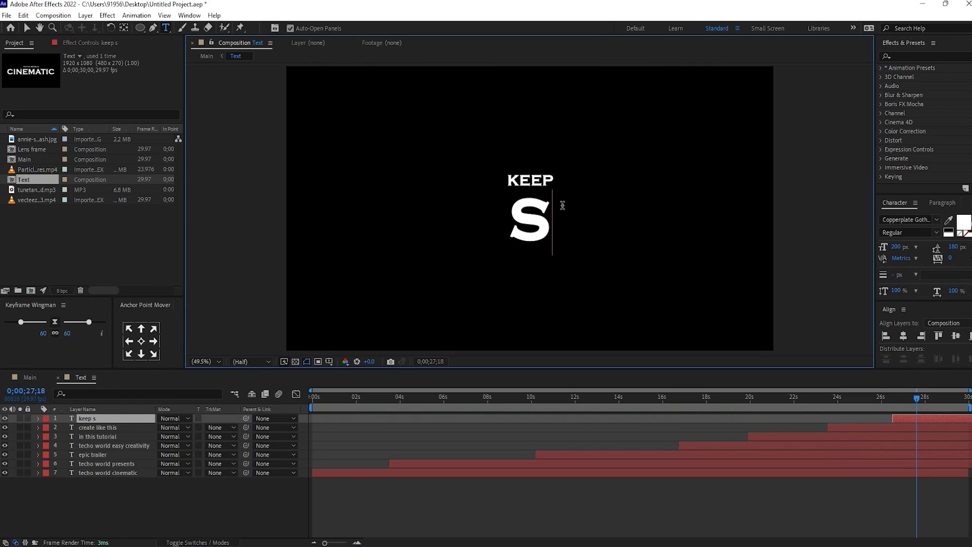
type("g us")
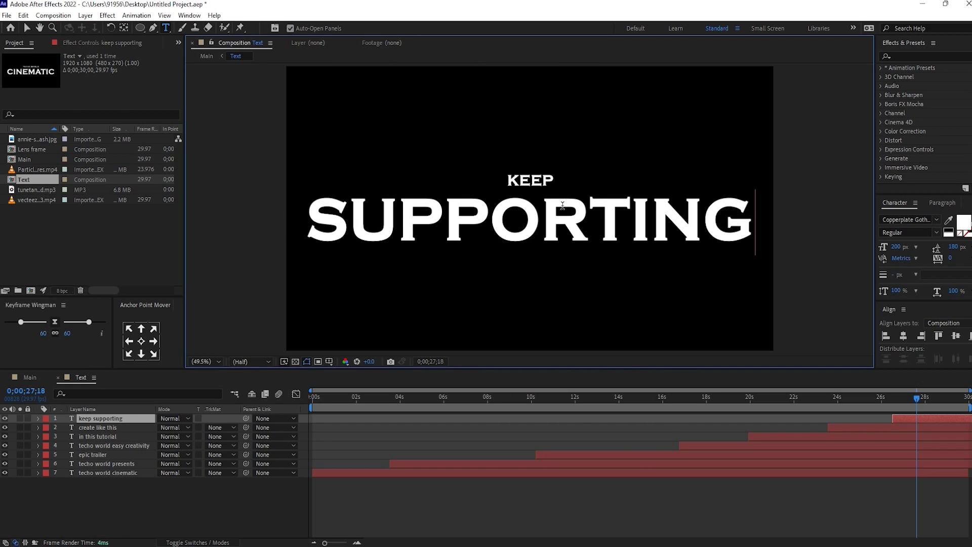
Set the font size of the seventh title's SUPPORTING US line to 160 px
triple_click(598, 214)
left_click(900, 398)
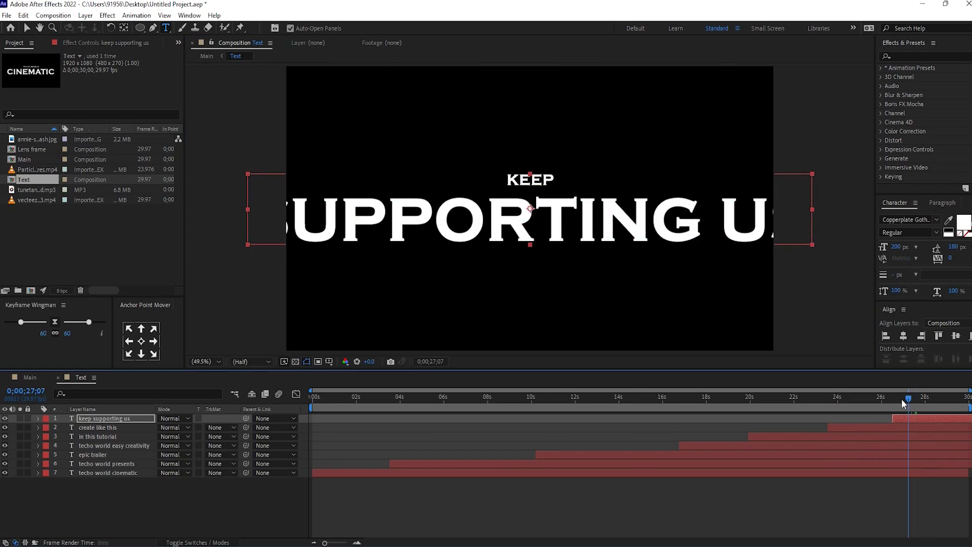
triple_click(695, 239)
left_click(894, 247)
type("160")
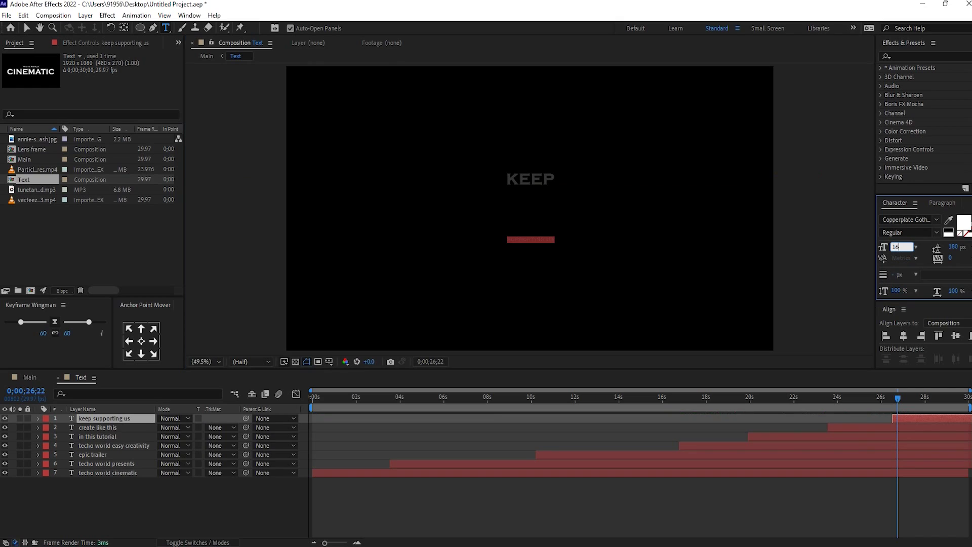
key("Return")
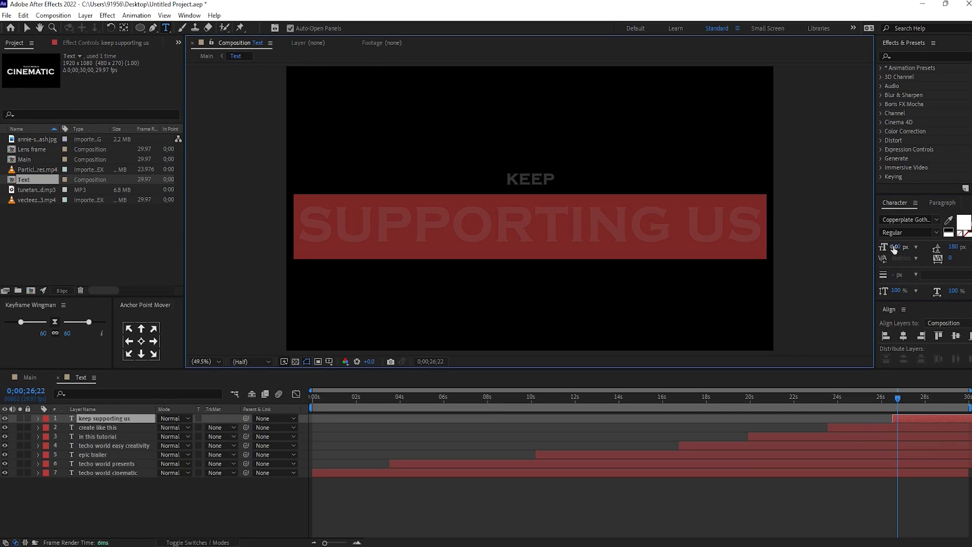
left_click(786, 490)
Reduce the leading of the SUPPORTING US line to bring it closer to KEEP, and centre the title vertically in the composition
left_click(910, 418)
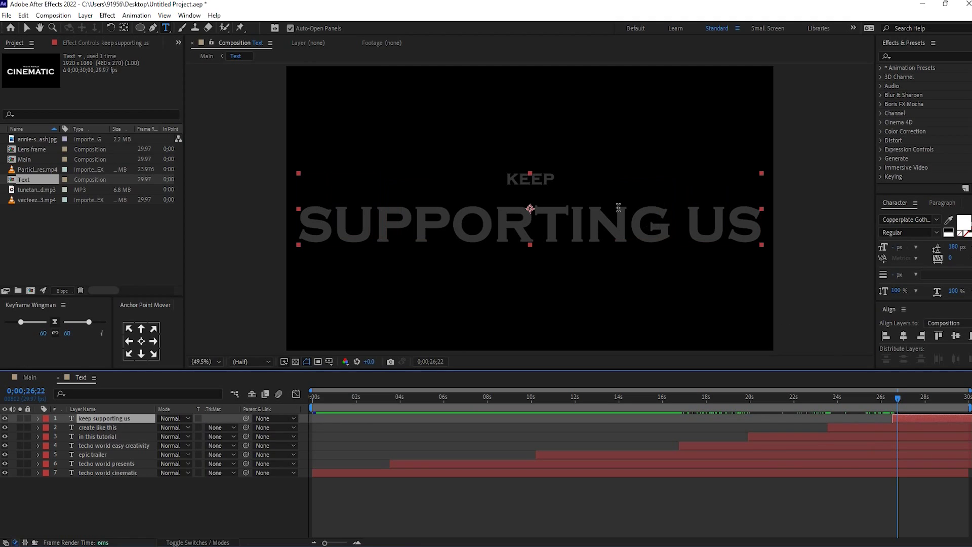
triple_click(630, 217)
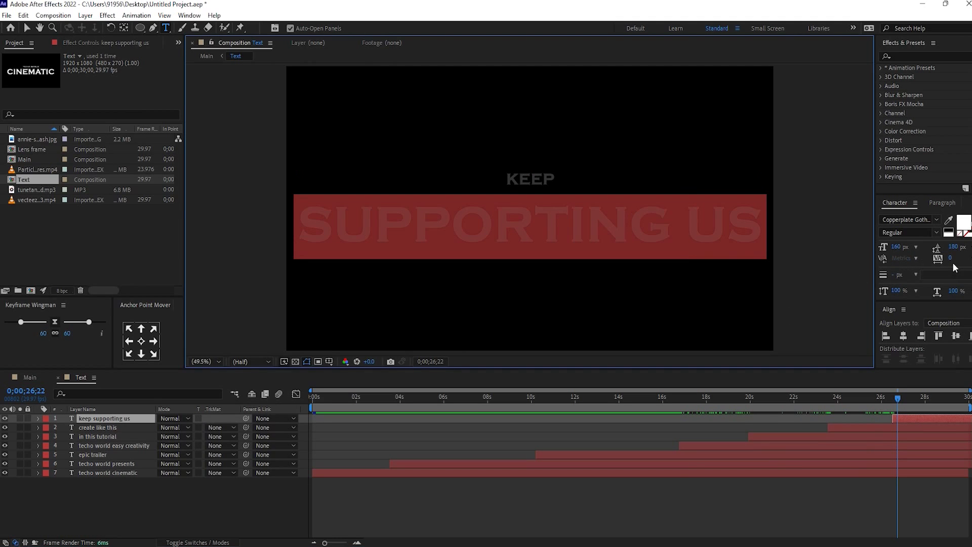
left_click_drag(953, 248, 925, 247)
left_click(963, 338)
left_click(956, 336)
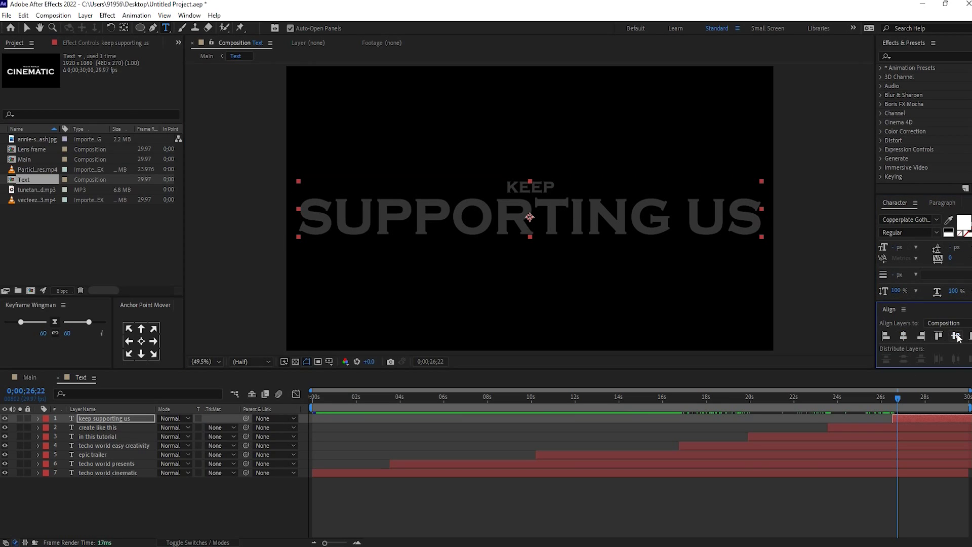
At about 0;00;18;04, reduce the leading of the fourth title's EASY CREATIVITY line to 129 px
left_click_drag(782, 404, 709, 405)
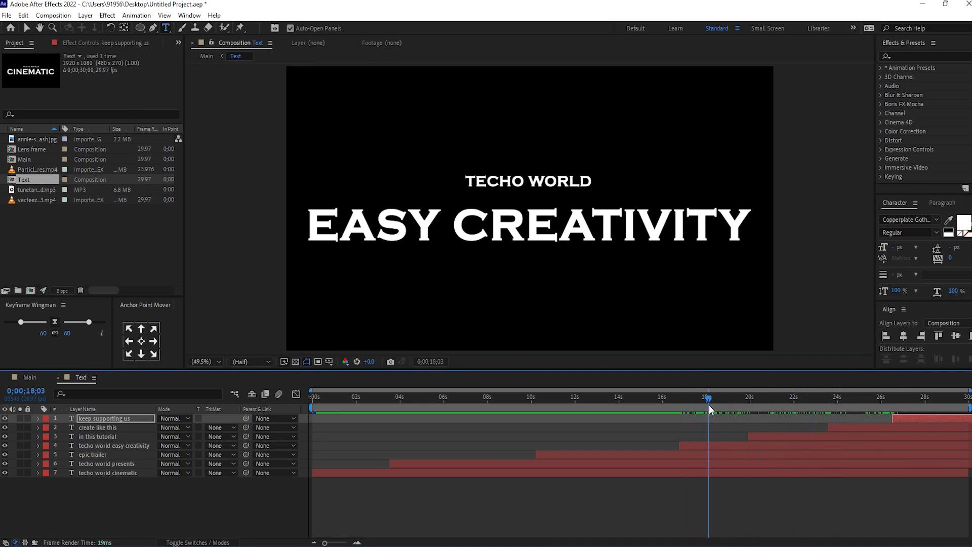
left_click(727, 445)
triple_click(652, 238)
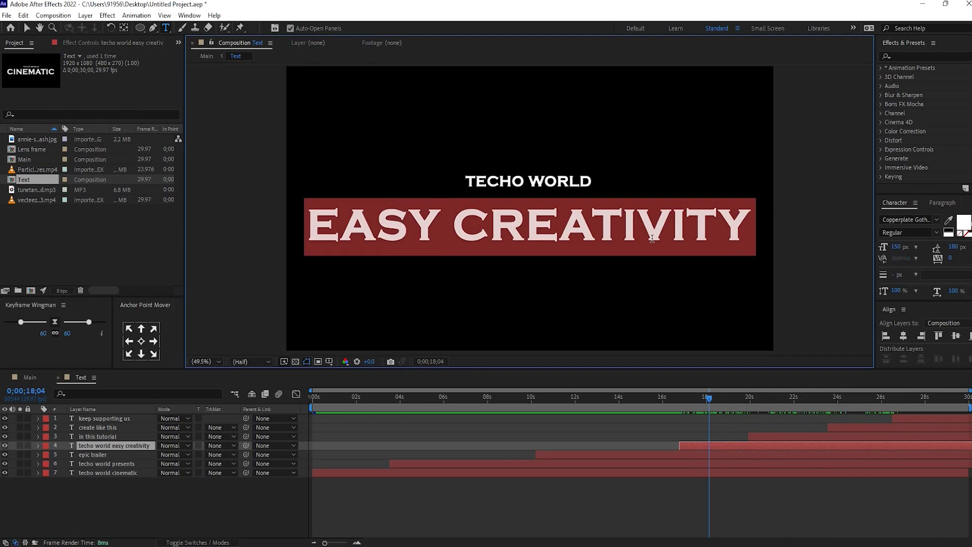
left_click_drag(954, 249, 930, 248)
Centre the fourth title horizontally and vertically in the composition, and return to the Main composition
left_click(903, 336)
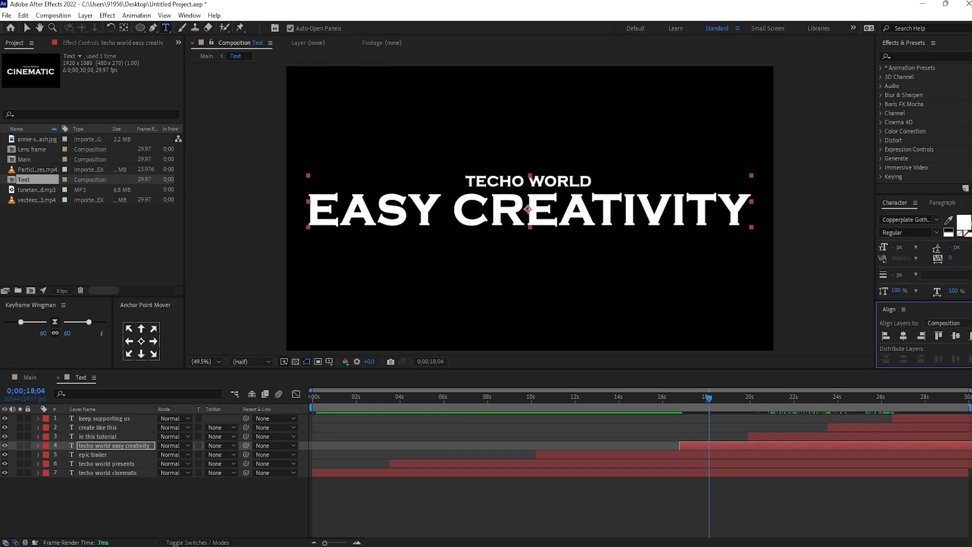
left_click(956, 337)
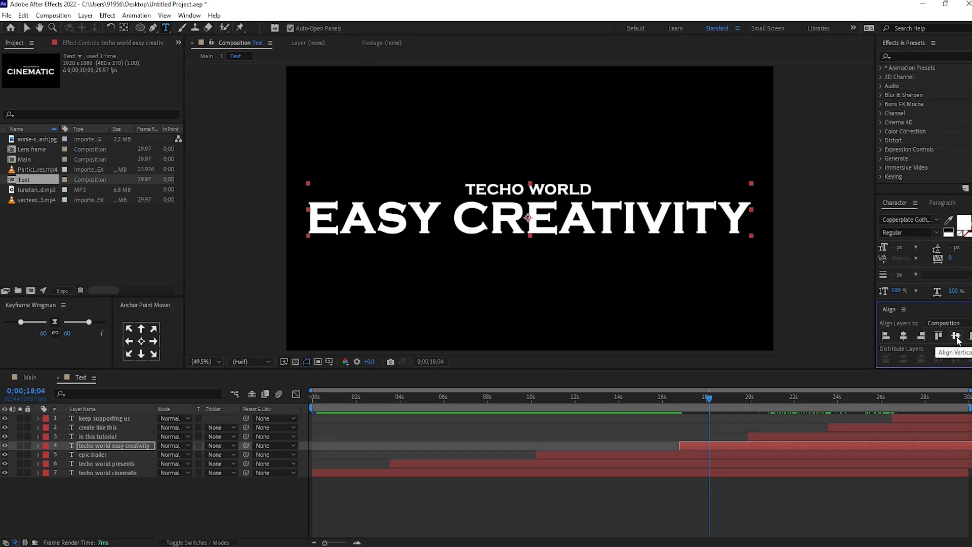
left_click(742, 501)
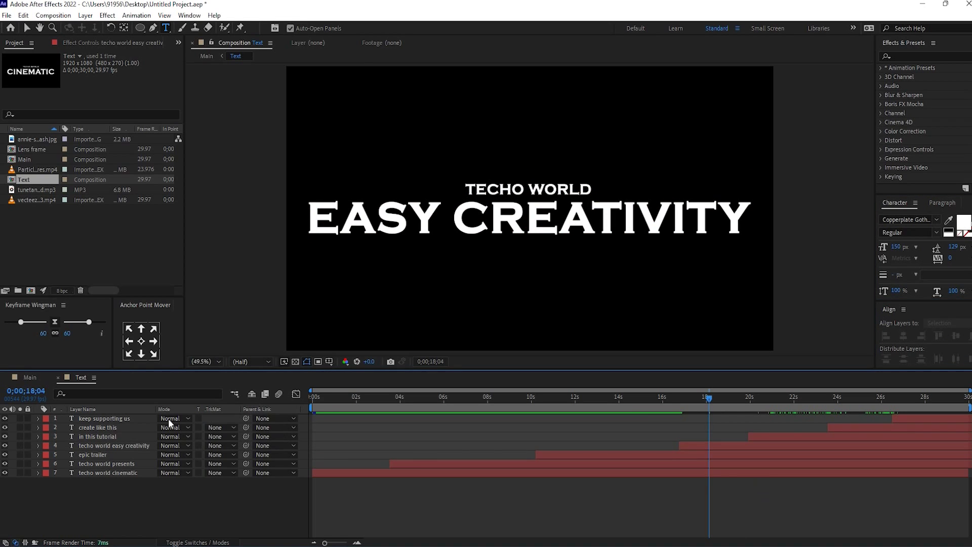
left_click(35, 378)
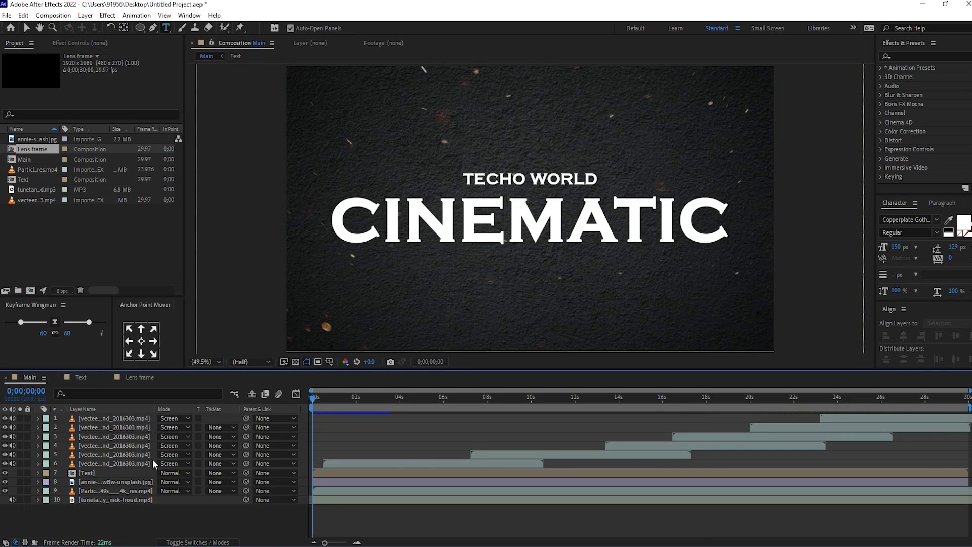